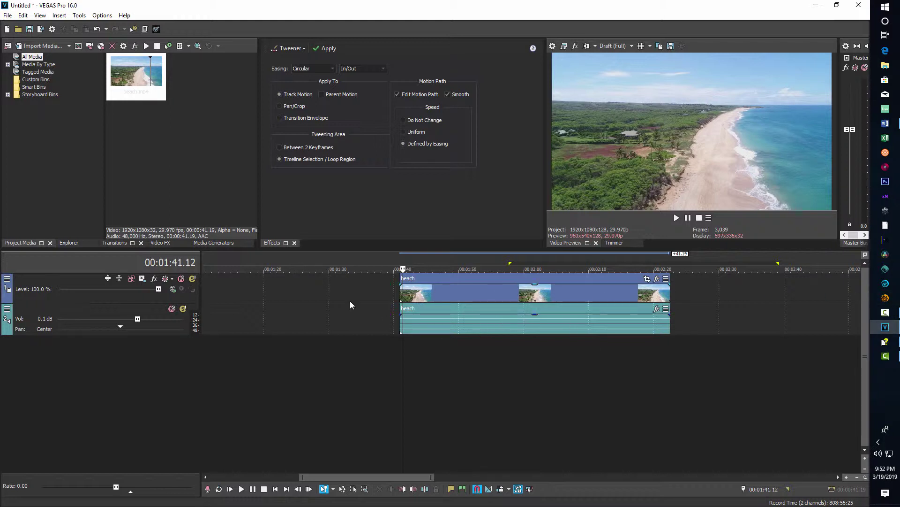
Step: Play the beach footage briefly in the preview and select the beach clip on the timeline
key(space)
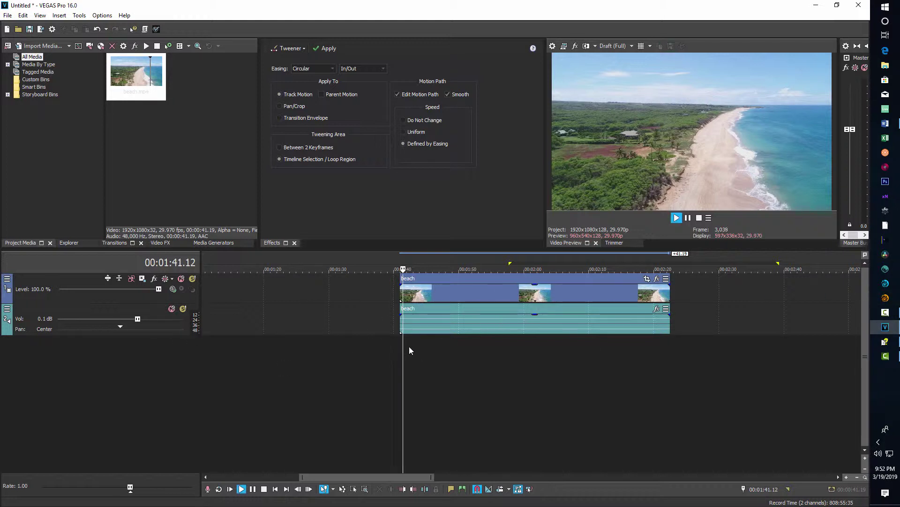
key(space)
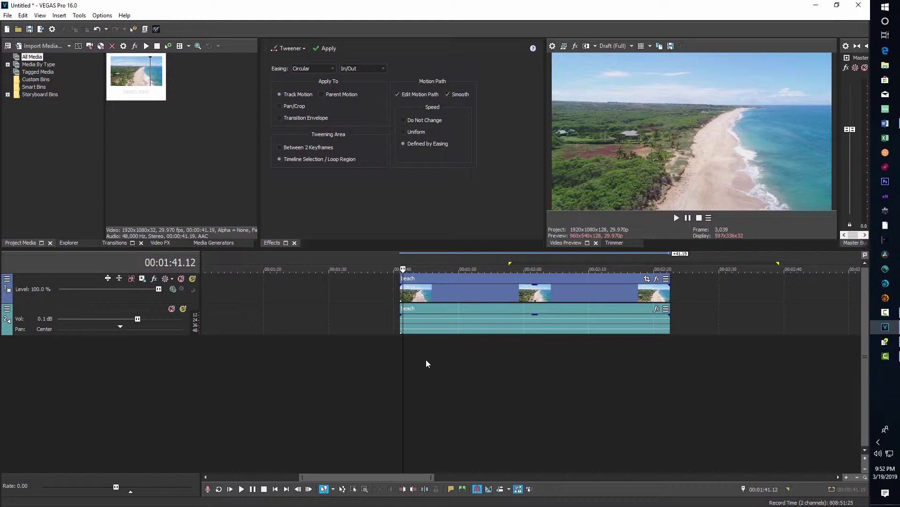
click(445, 289)
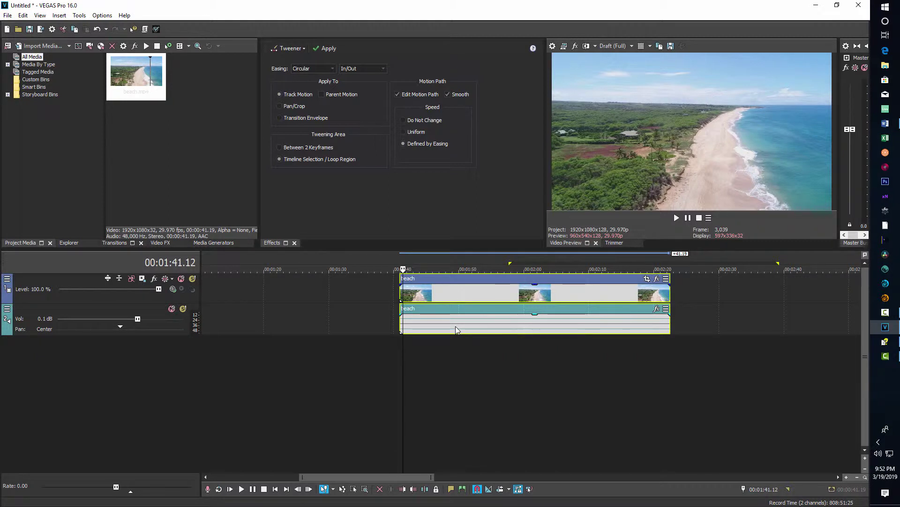
Step: Delete the audio track beneath the beach video track
click(356, 323)
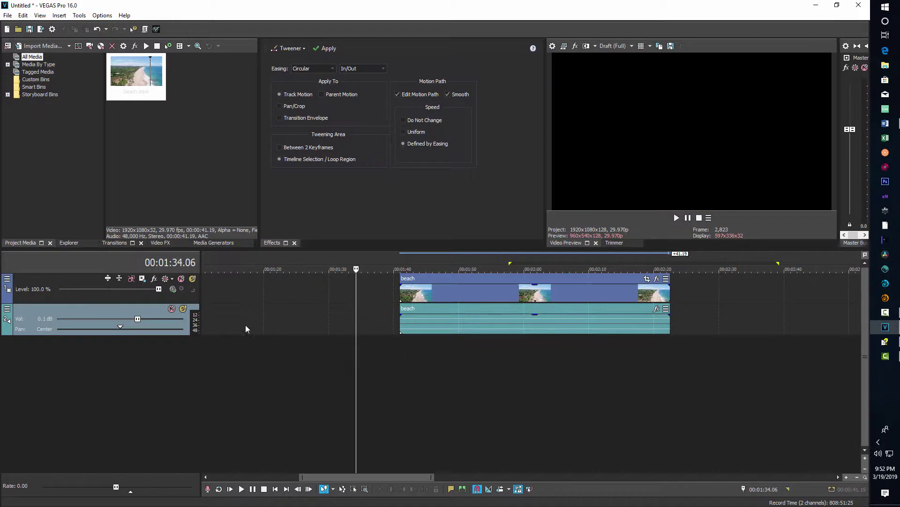
double_click(156, 309)
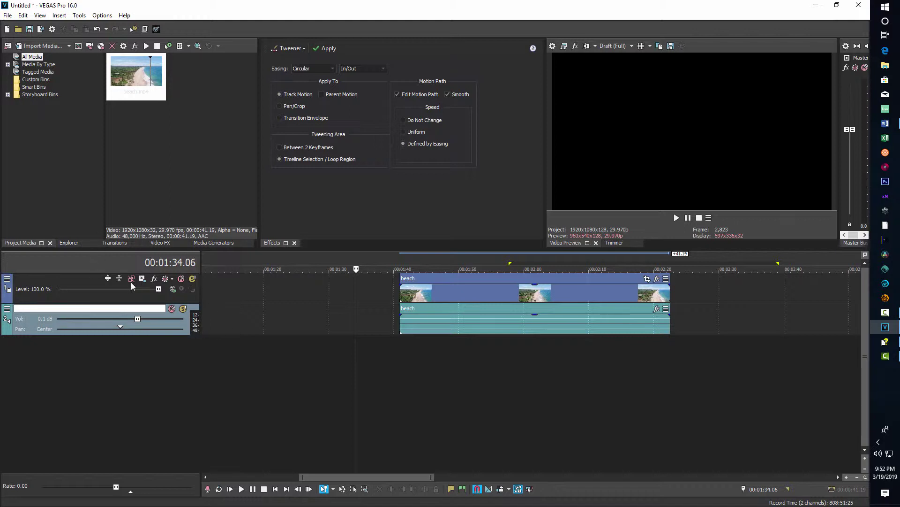
click(172, 329)
key(Delete)
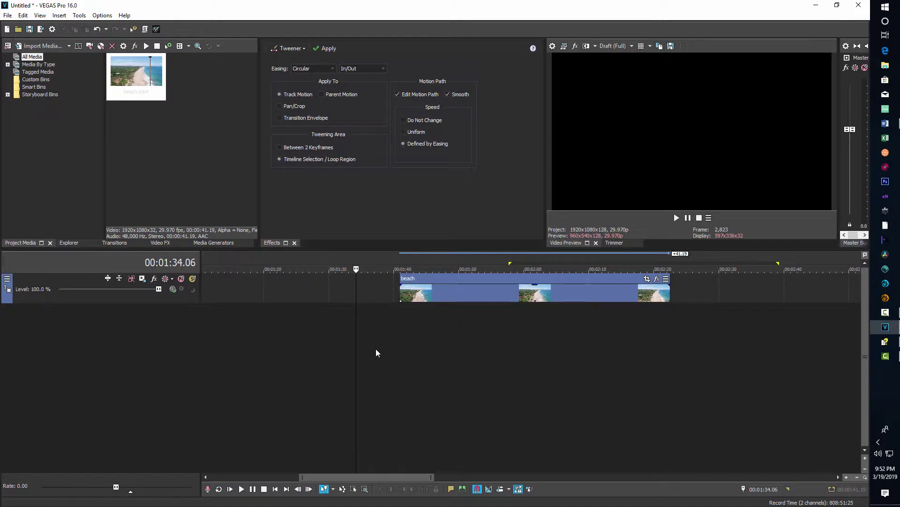
Step: Insert two empty video tracks above the beach clip and move the clip onto the middle track
click(431, 330)
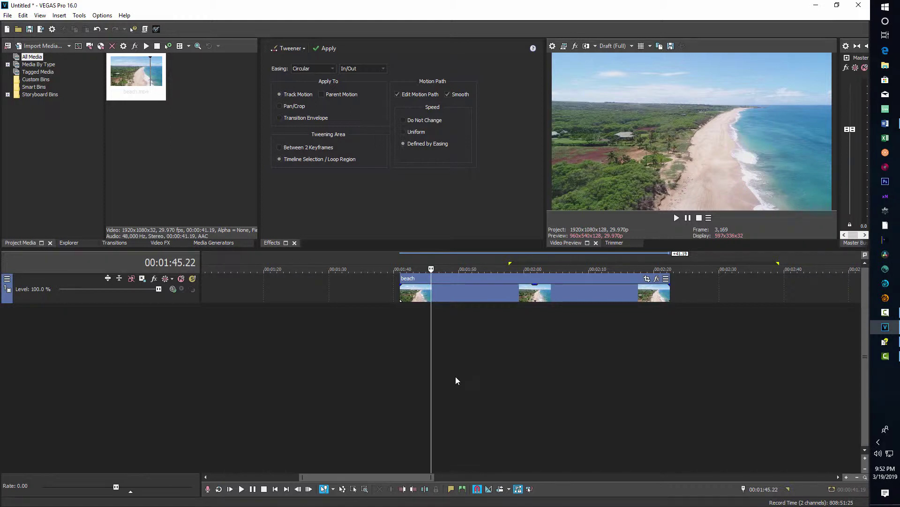
key(ctrl+shift+q)
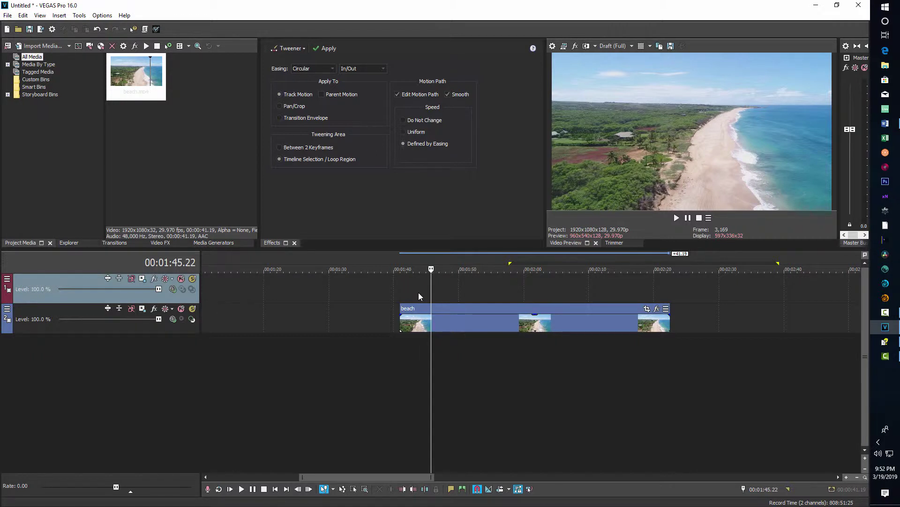
key(ctrl+shift+q)
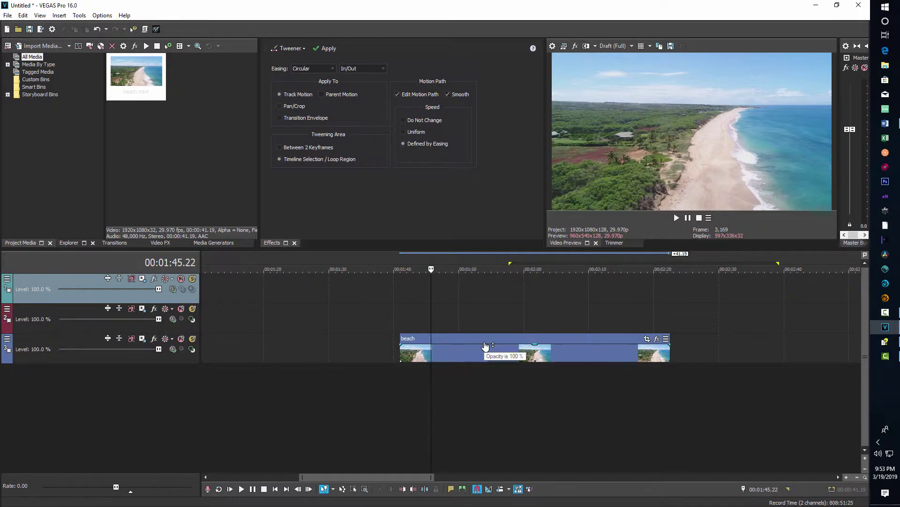
drag(474, 339, 474, 317)
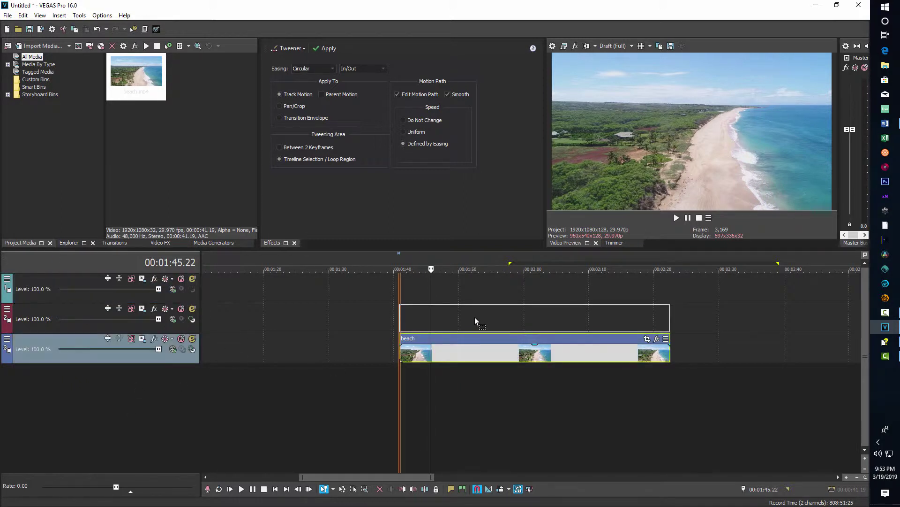
Step: Add a (Legacy) Text title with the Default Text preset to the top track at the start of the beach clip
click(401, 355)
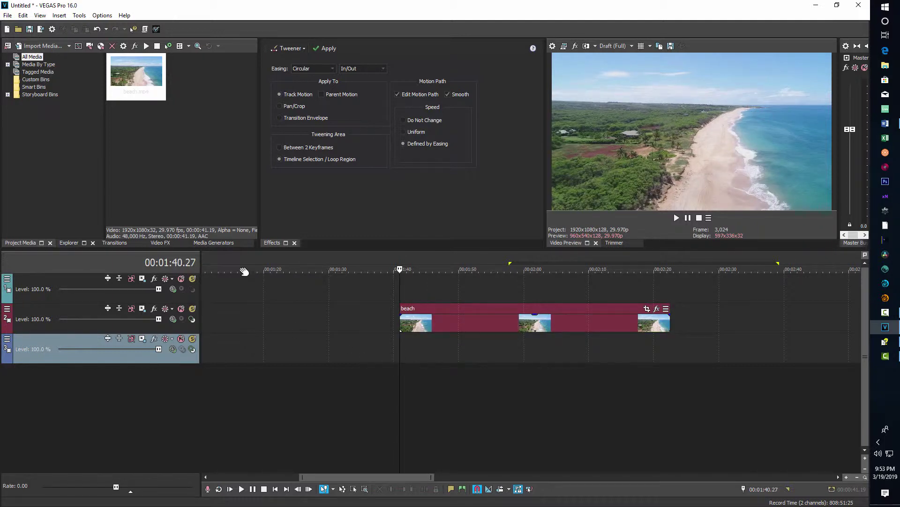
click(221, 244)
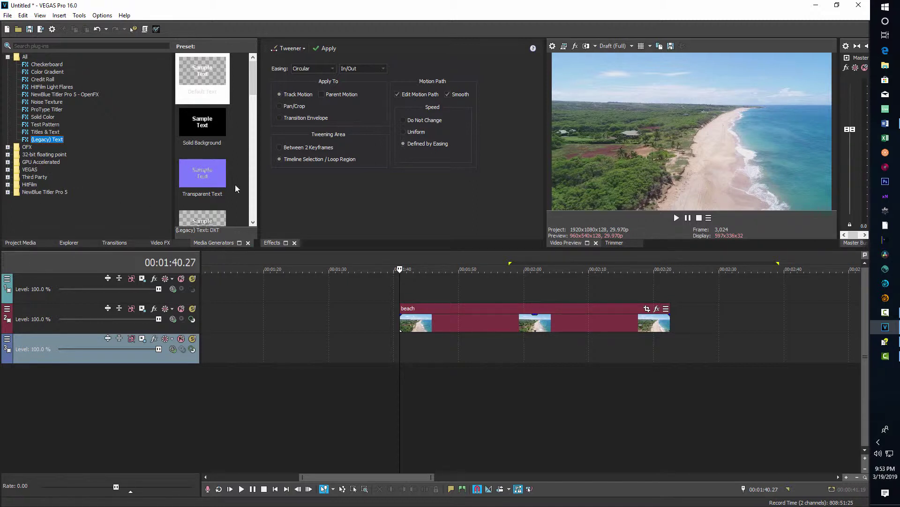
drag(202, 75, 407, 289)
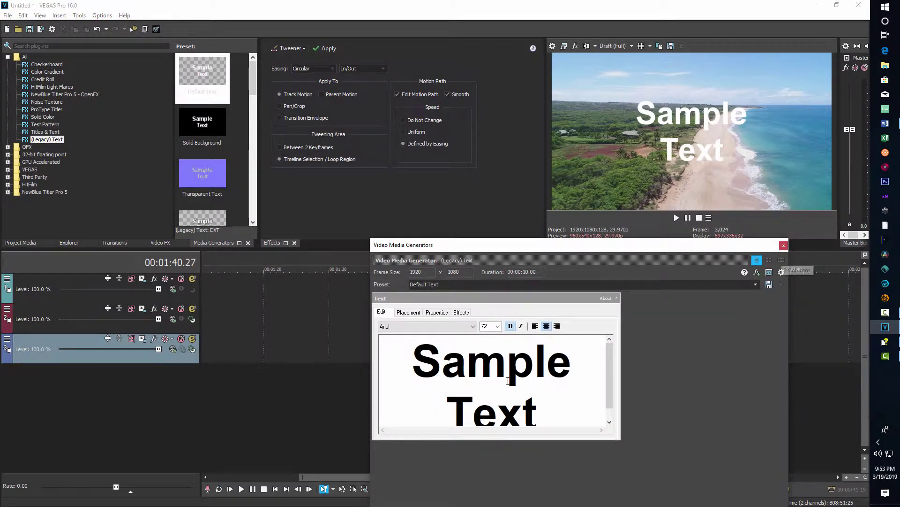
Step: Replace all of the sample text in the new title with "MOLOKAI"
scroll(564, 409, down, 1)
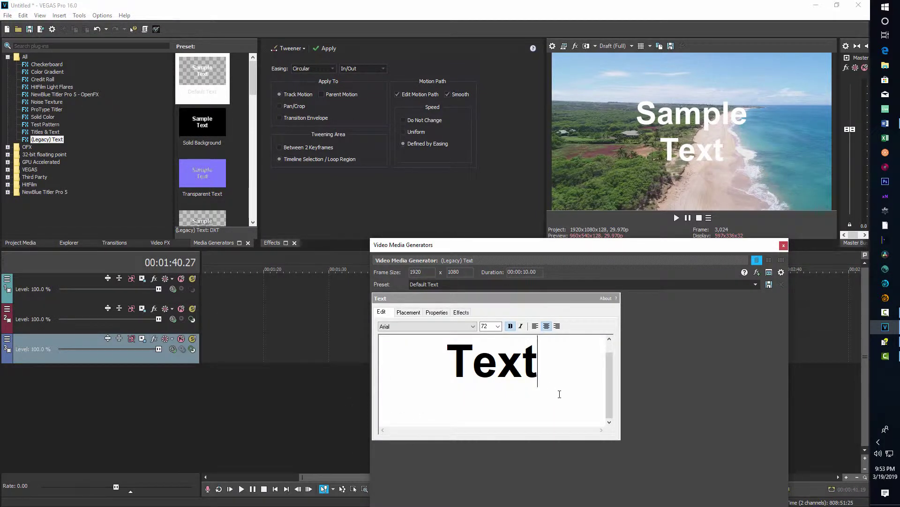
key(ctrl+a)
key(Delete)
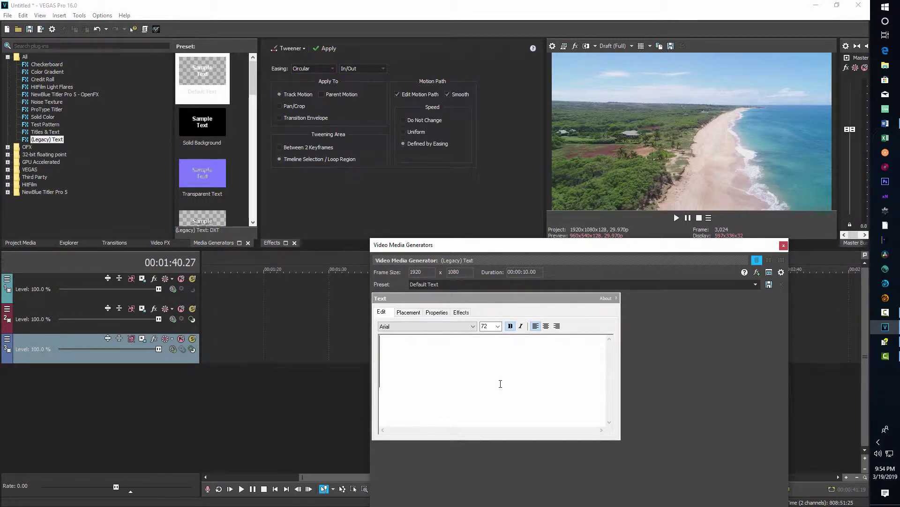
text(MOLOK)
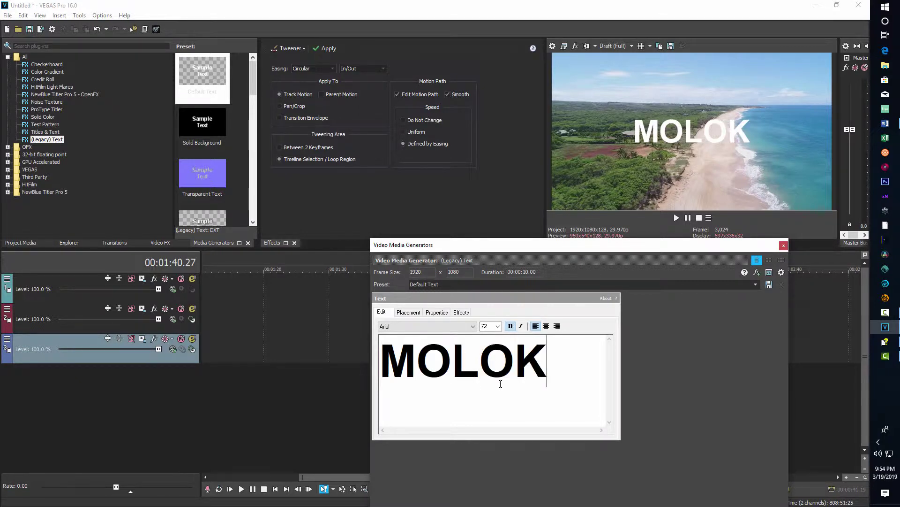
text(AI)
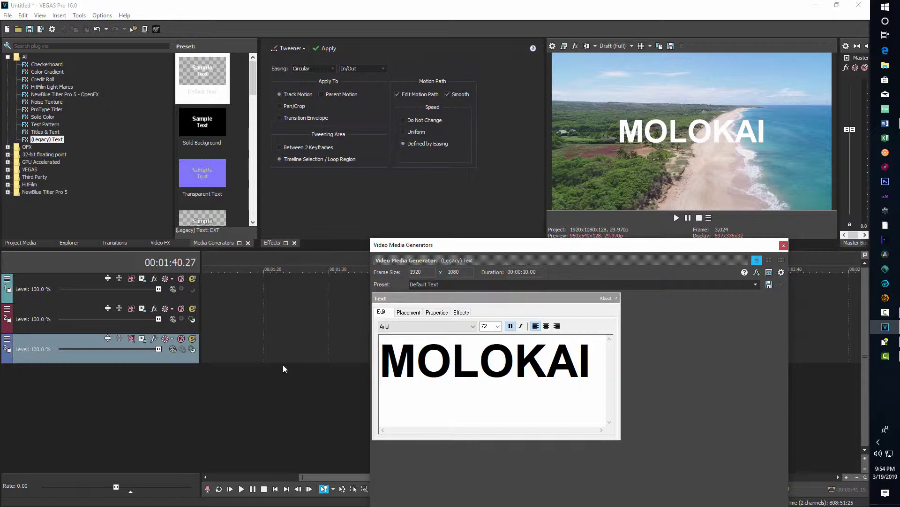
Step: Enlarge the MOLOKAI title by trying font sizes 144 and 126, settle on 108 and close the text generator
click(498, 324)
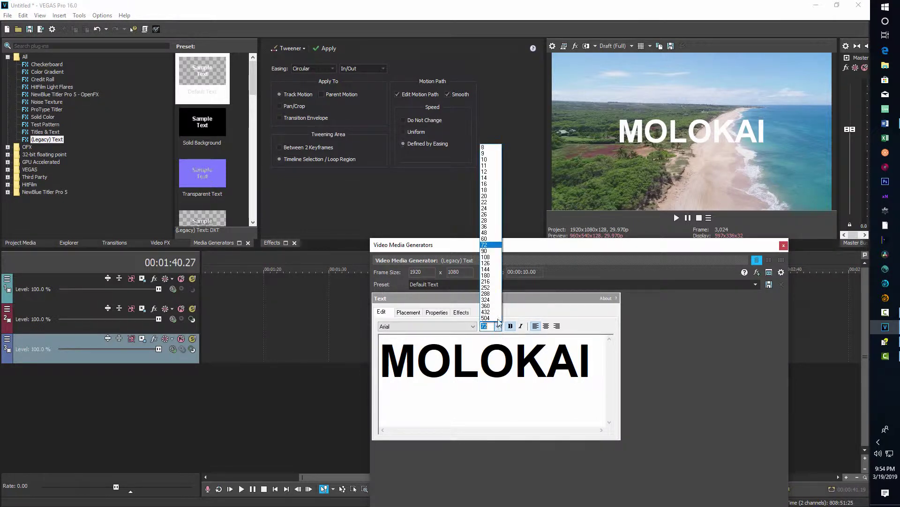
click(495, 269)
click(499, 325)
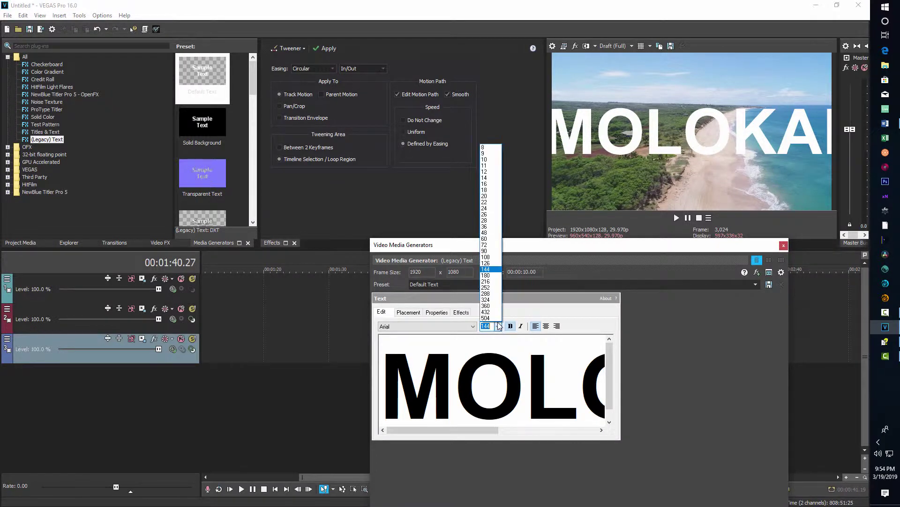
click(488, 263)
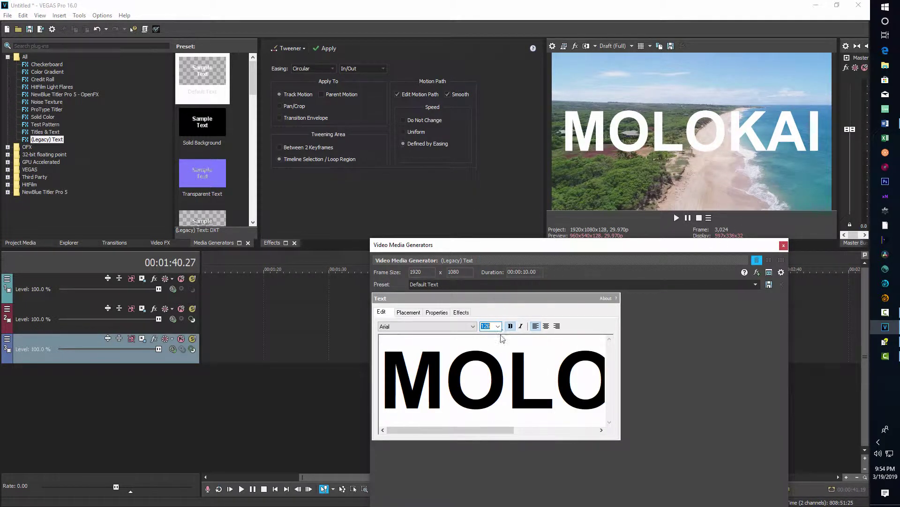
click(497, 326)
click(491, 260)
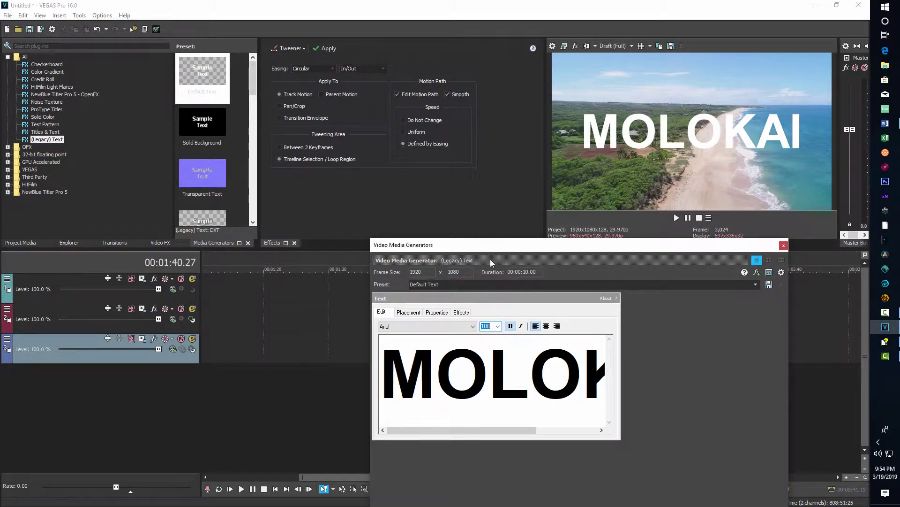
click(783, 246)
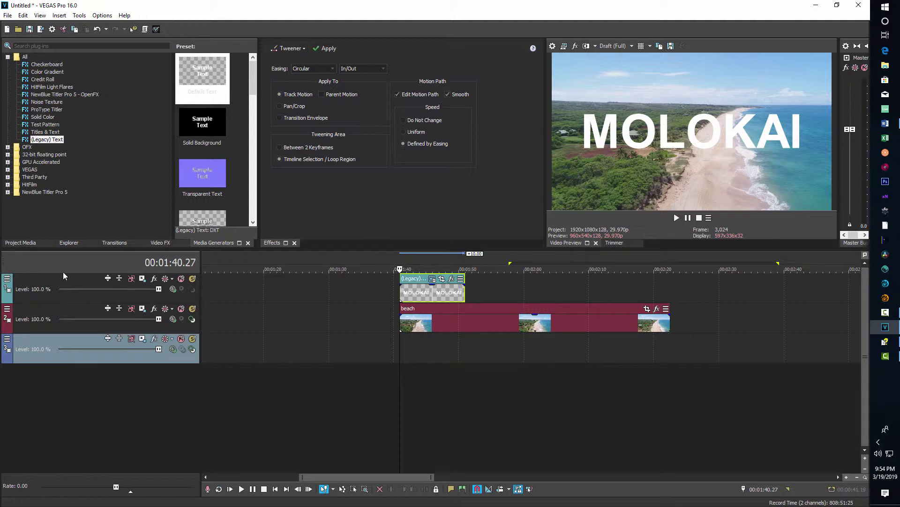
Step: Set the video track headers to show all available controls and confirm the visible button set
click(7, 280)
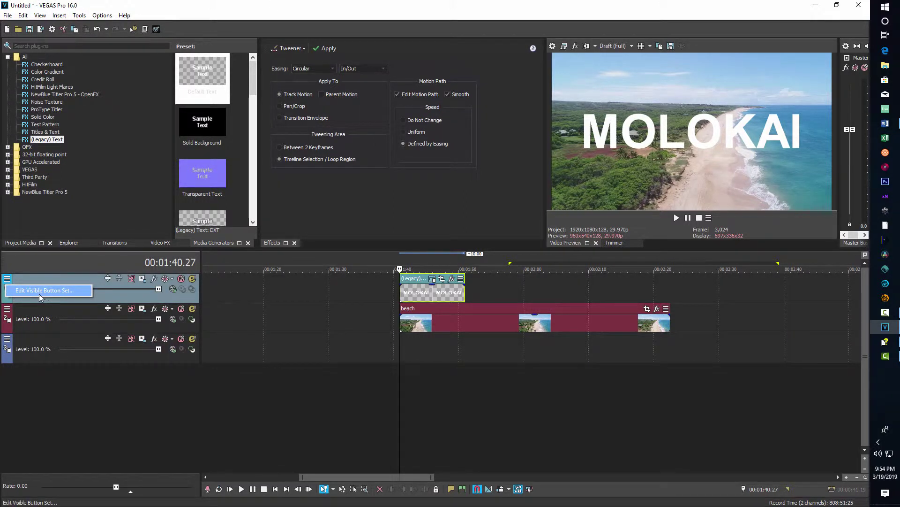
click(39, 291)
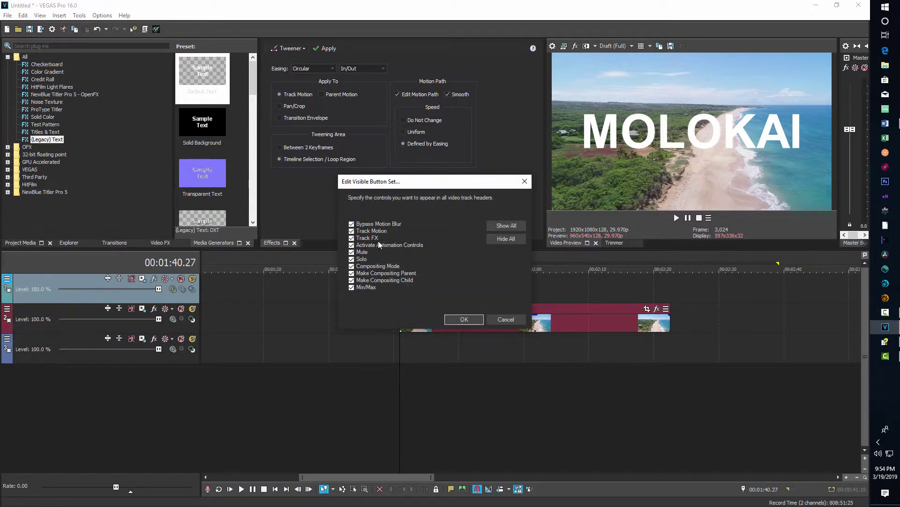
click(511, 226)
click(463, 320)
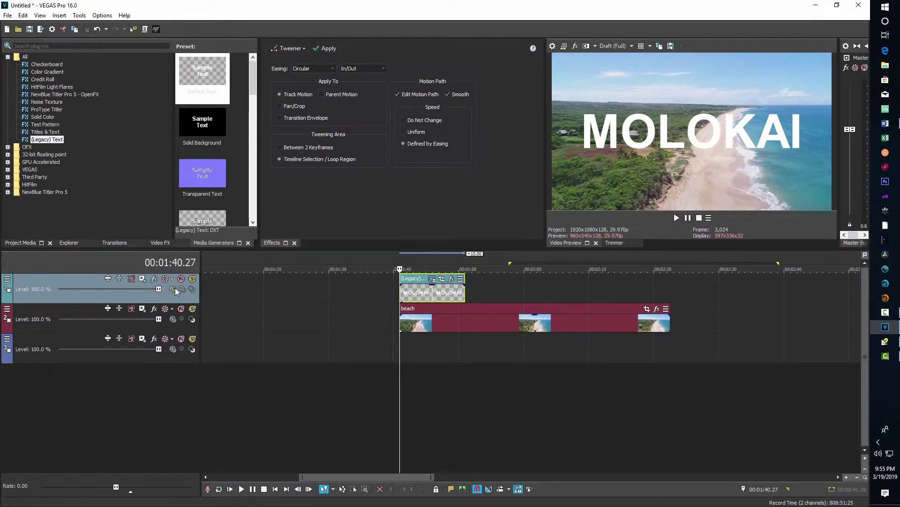
Step: Set the compositing mode of the MOLOKAI text track to Multiply (Mask)
click(172, 289)
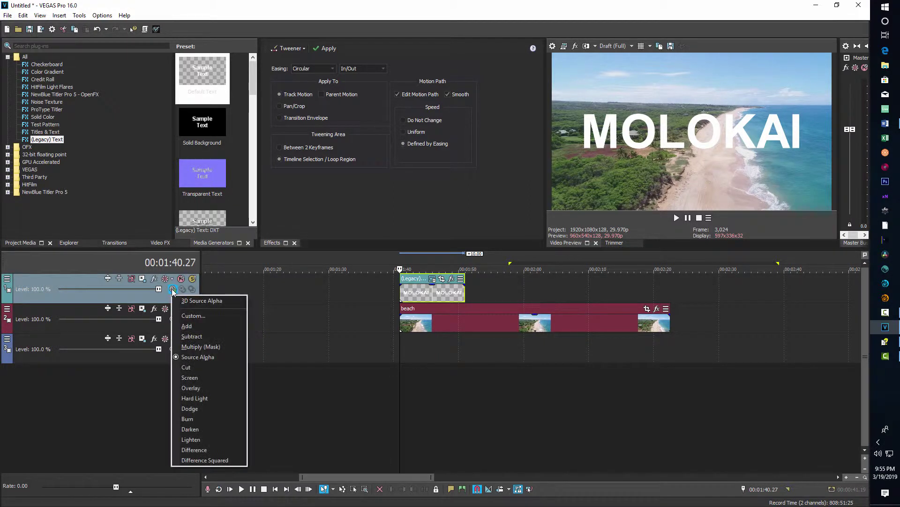
click(195, 347)
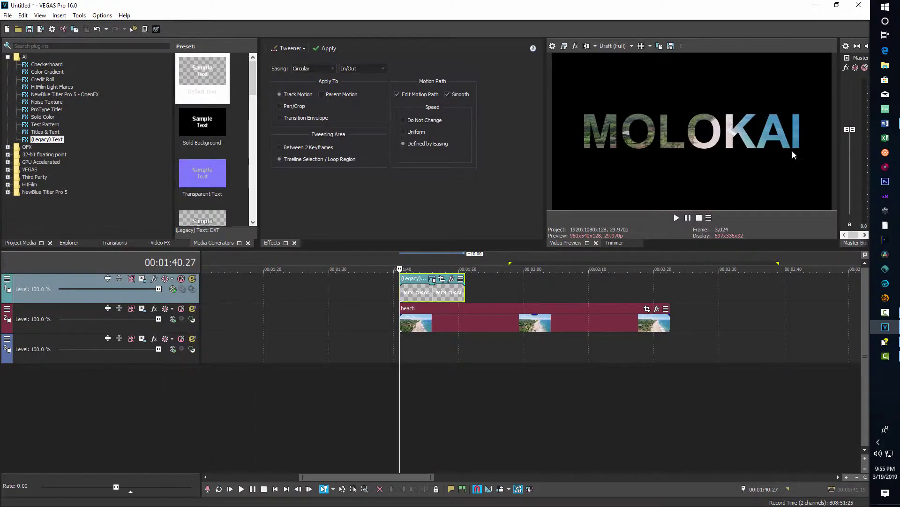
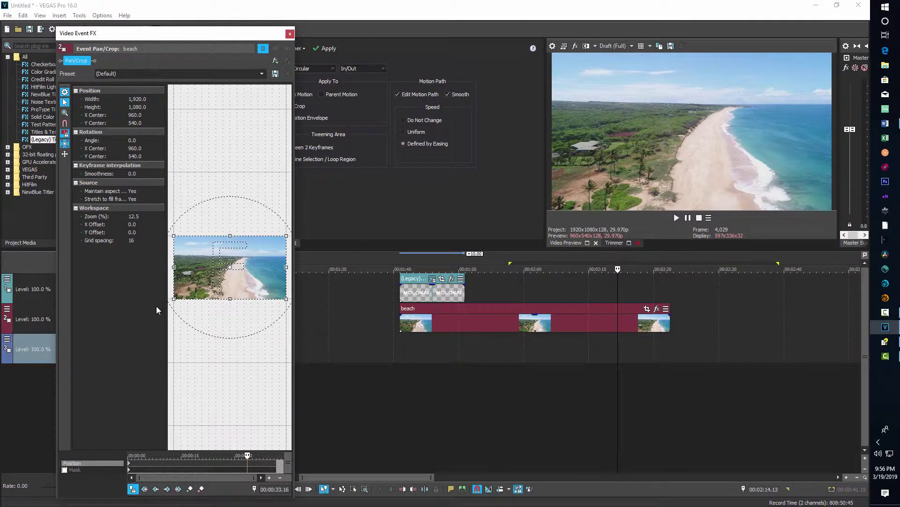
Step: At 00:02:19.01, shrink the beach clip's Pan/Crop frame to about 277 by 156 pixels over the ocean
click(130, 466)
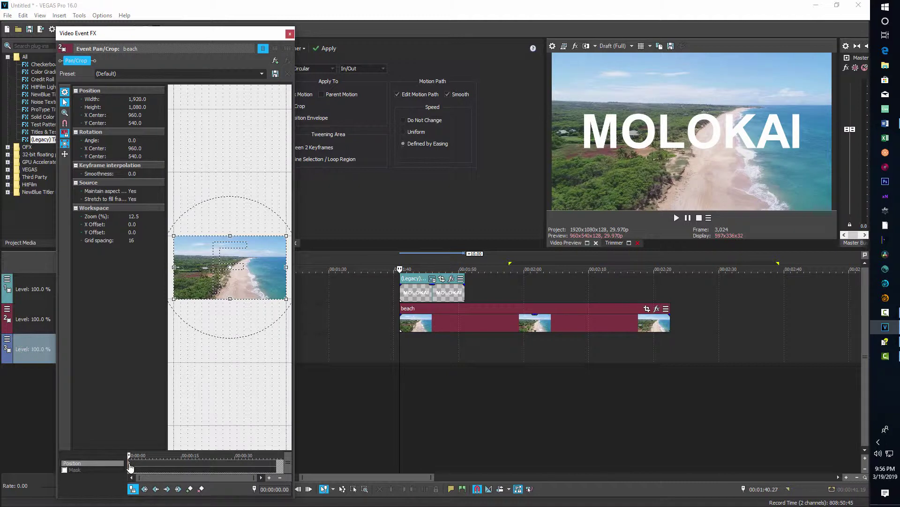
click(647, 362)
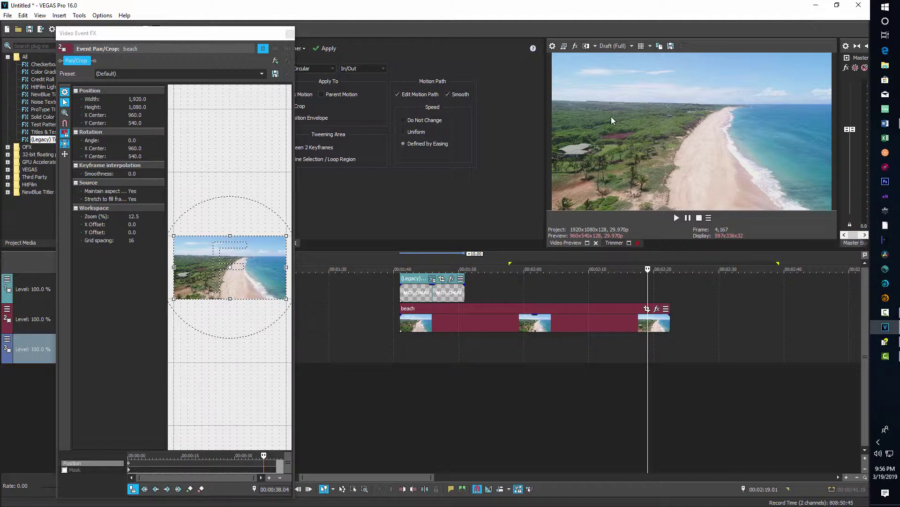
drag(285, 296, 260, 261)
scroll(260, 261, down, 3)
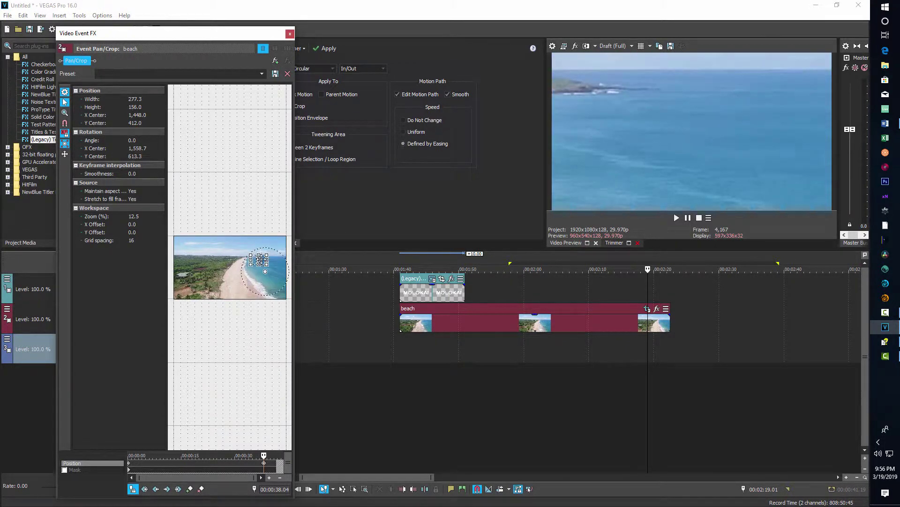
Step: Widen the Pan/Crop window, resize the crop frame to about 565 by 318 centred near 1630, 547 over the water, and close it
scroll(259, 261, up, 2)
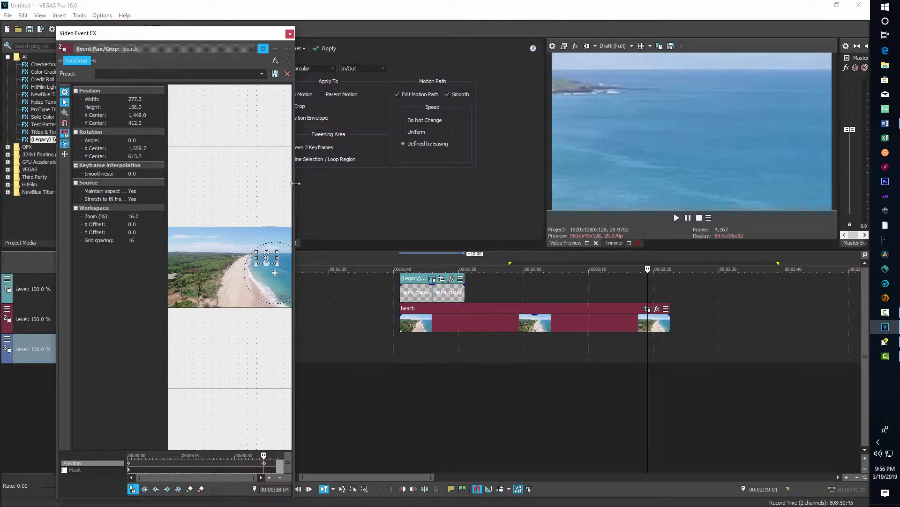
drag(296, 183, 578, 183)
scroll(425, 267, up, 3)
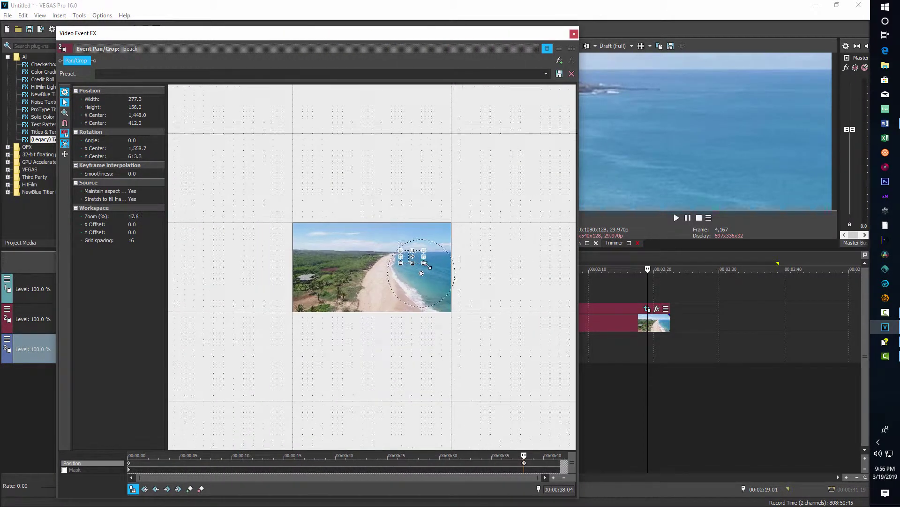
scroll(424, 267, up, 4)
drag(475, 242, 485, 277)
drag(482, 36, 424, 42)
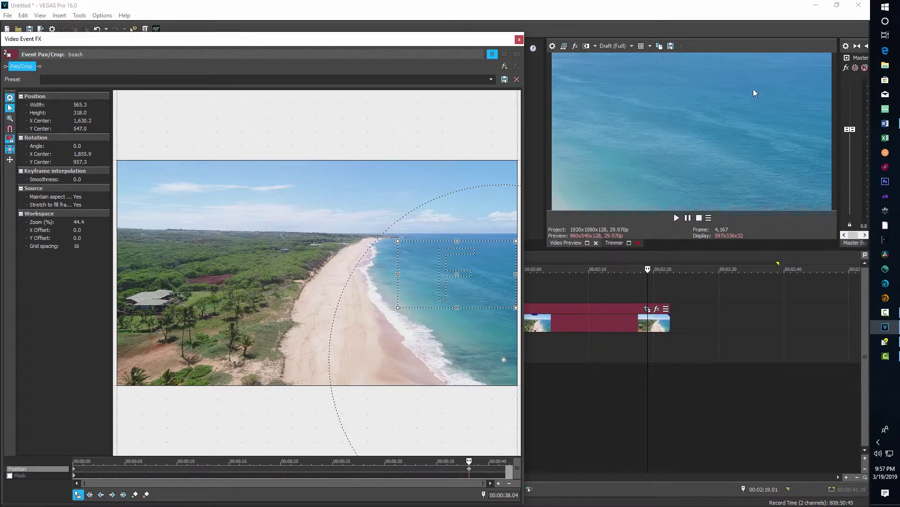
click(519, 41)
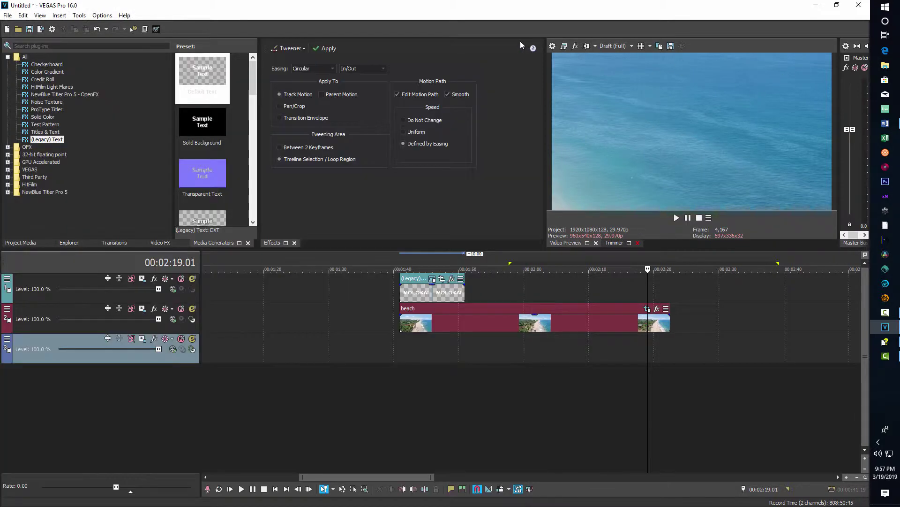
Step: Save the ocean preview frame as the snapshot Image5.png and show it in a widened project media list
click(671, 46)
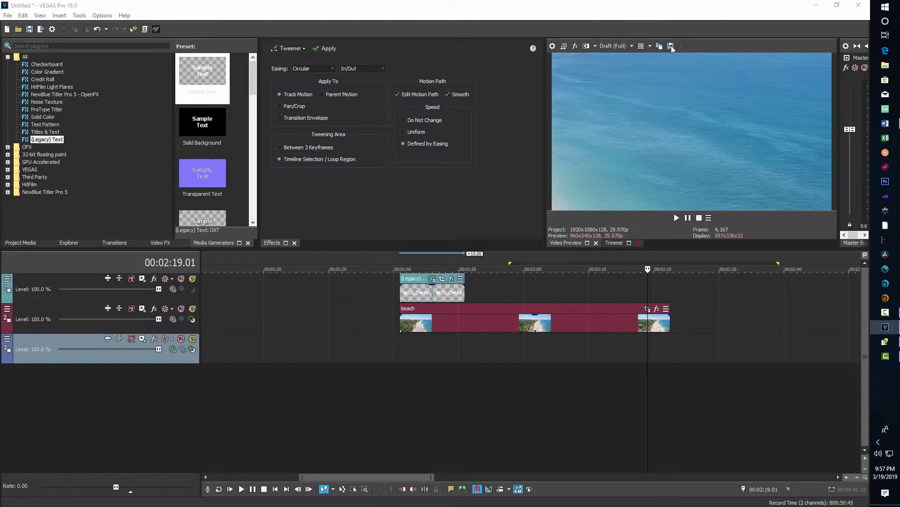
click(545, 297)
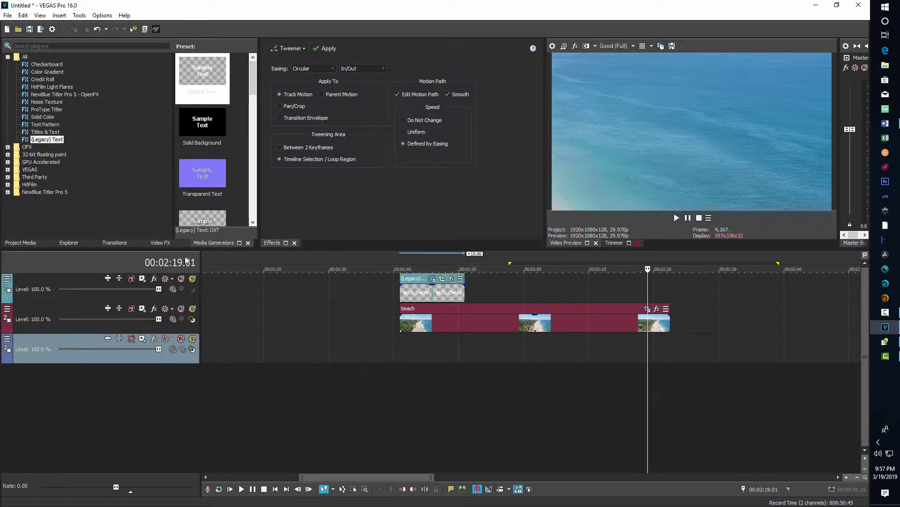
click(22, 242)
drag(260, 119, 356, 117)
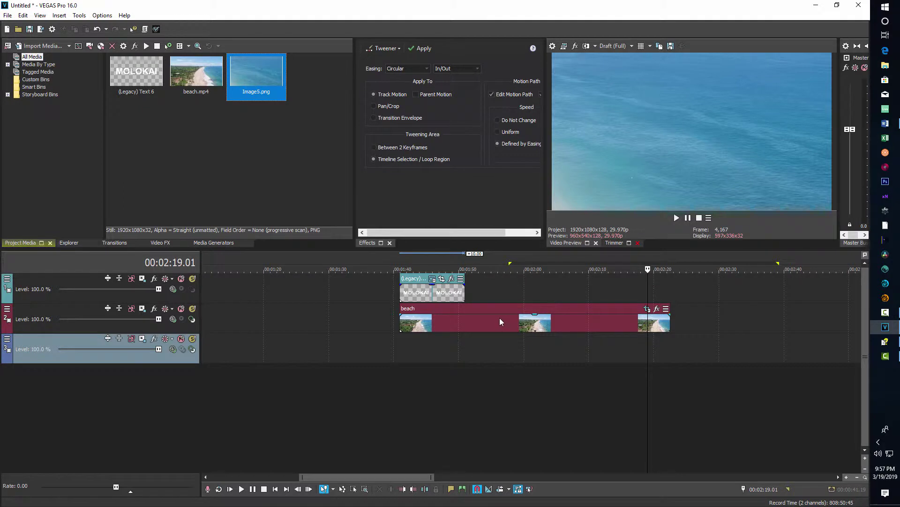
Step: Place Image5.png on the empty stretch of the top track before the title and preview it at 00:01:24.23
drag(260, 77, 270, 124)
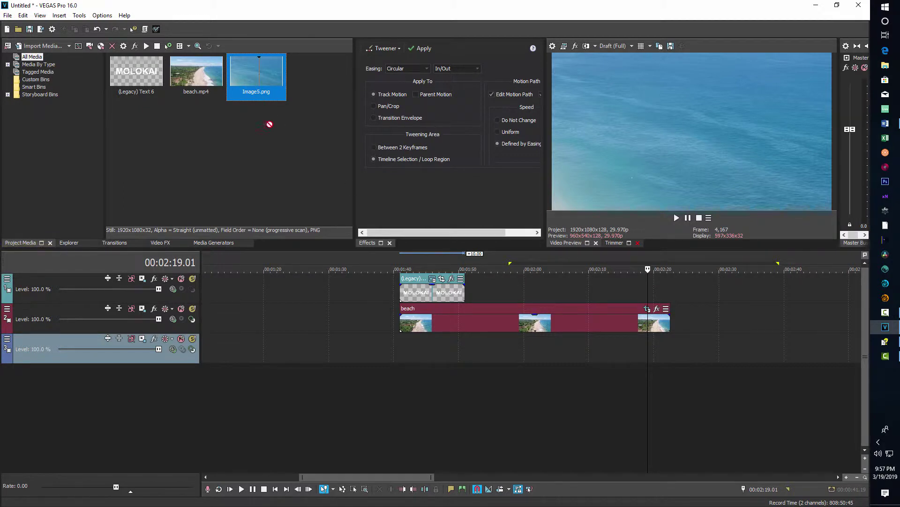
drag(287, 296, 288, 296)
click(294, 328)
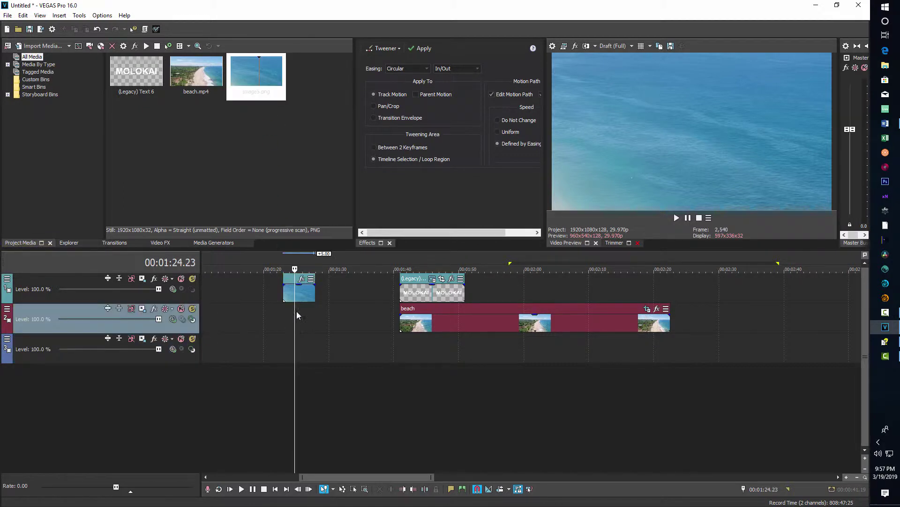
scroll(313, 336, up, 5)
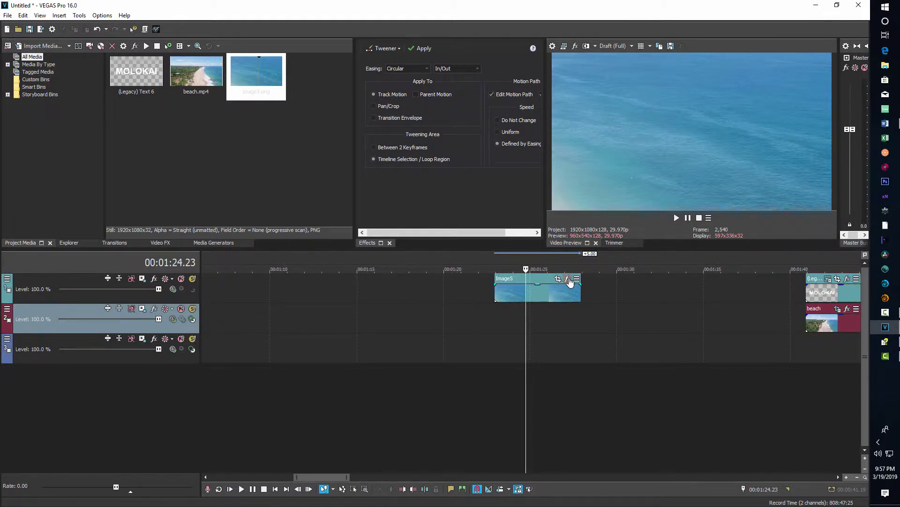
Step: Add the VEGAS Radial Blur and VEGAS Gaussian Blur effects to the Image5 event
click(568, 280)
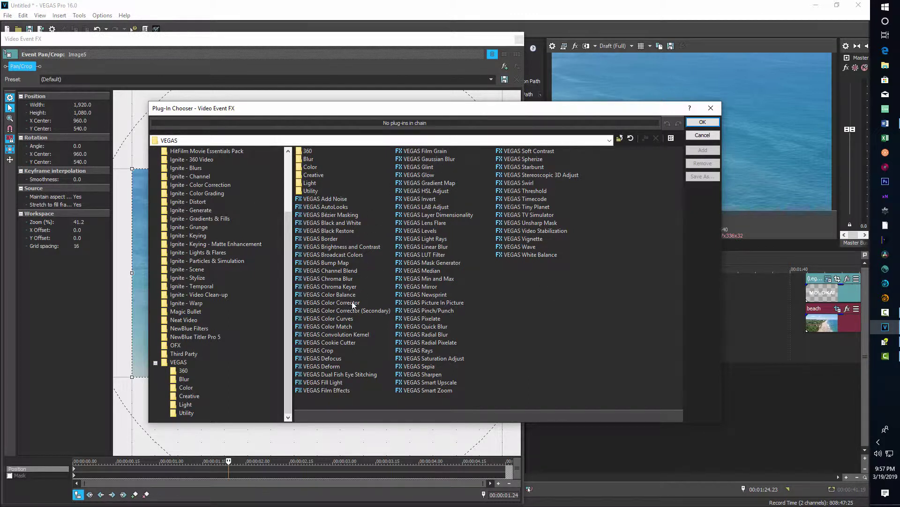
double_click(429, 335)
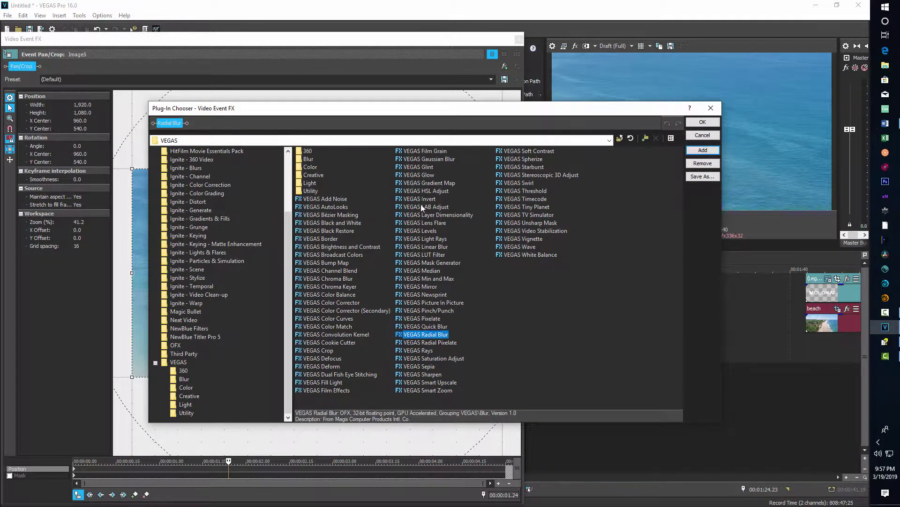
double_click(435, 160)
click(708, 123)
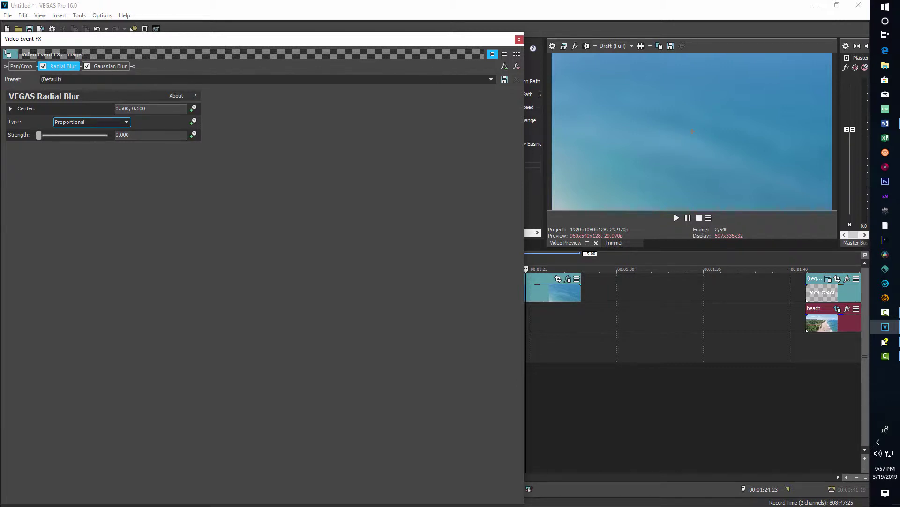
Step: Apply the Moderate Fixed Radius preset to the Radial Blur, switch its type to Gaussian and set strength to about 0.571
click(491, 79)
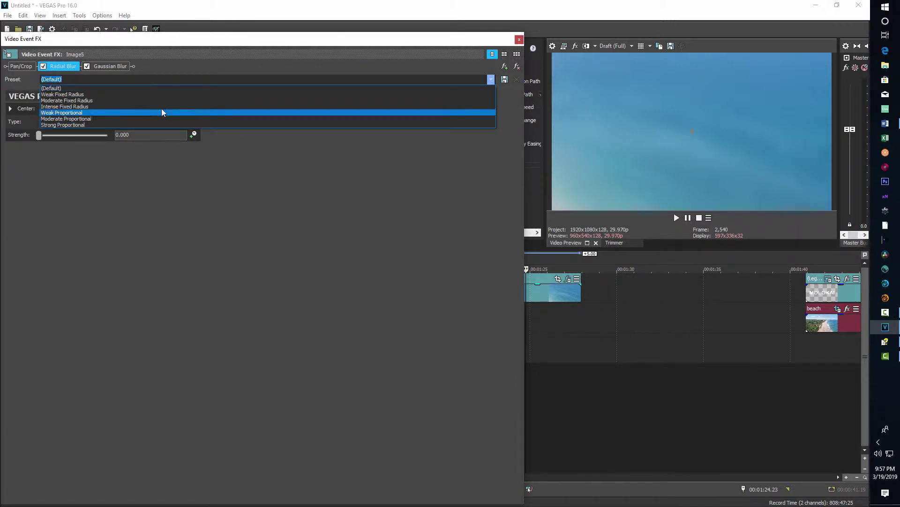
click(145, 100)
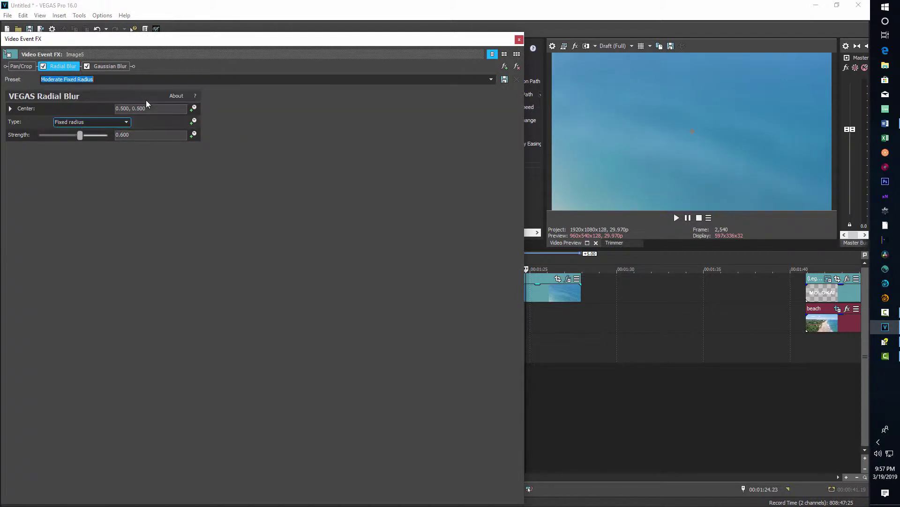
click(118, 123)
click(91, 146)
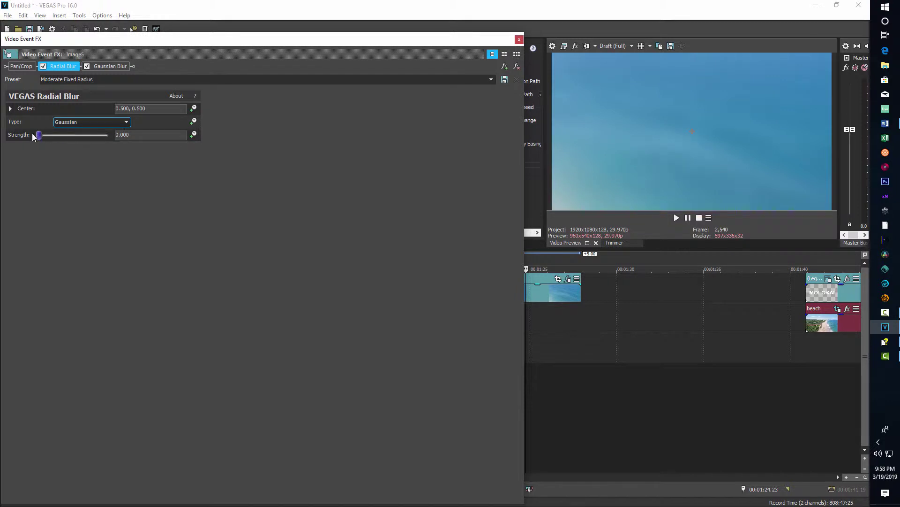
mouse_move(91, 136)
mouse_down()
mouse_move(38, 136)
mouse_move(97, 151)
mouse_move(66, 144)
mouse_move(77, 140)
mouse_up()
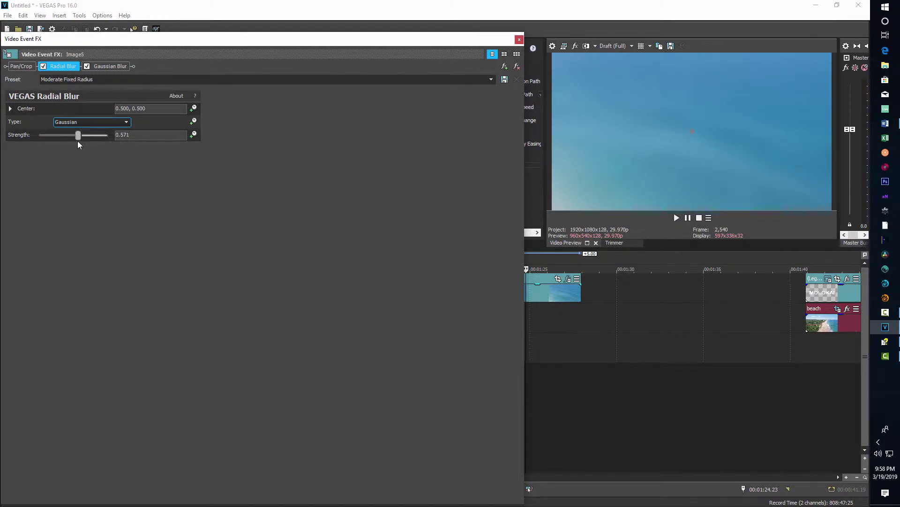
Step: Lower the Gaussian Blur's horizontal and vertical ranges so the Image5 event is only slightly softened
click(114, 66)
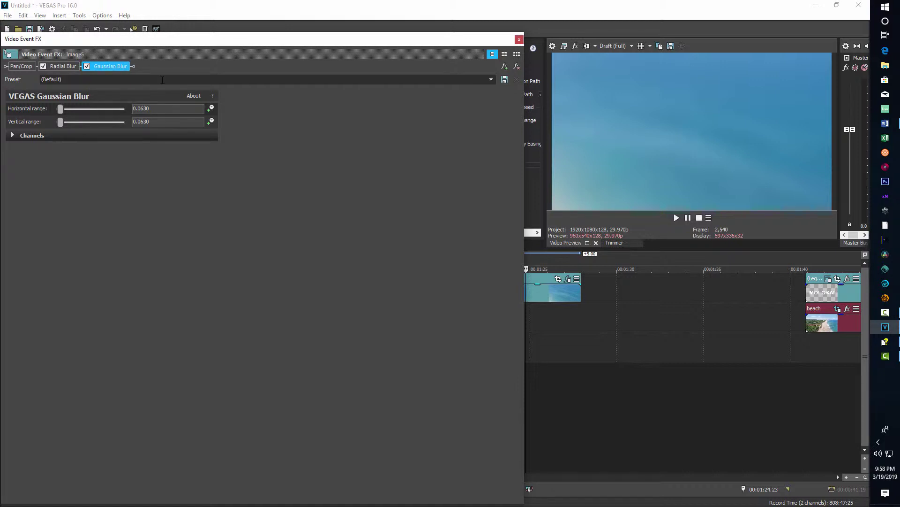
drag(63, 114, 1, 123)
mouse_move(56, 109)
mouse_down()
mouse_move(88, 114)
mouse_move(58, 112)
mouse_move(67, 114)
mouse_up()
Step: Apply the Intense Fixed Radius preset to the Radial Blur, set its strength to 0.000, and close the event effects
click(63, 66)
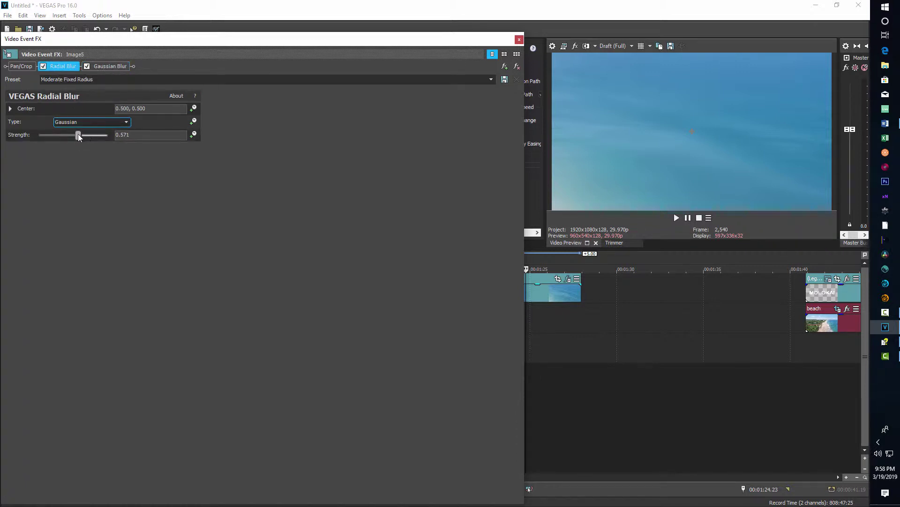
click(490, 81)
click(123, 104)
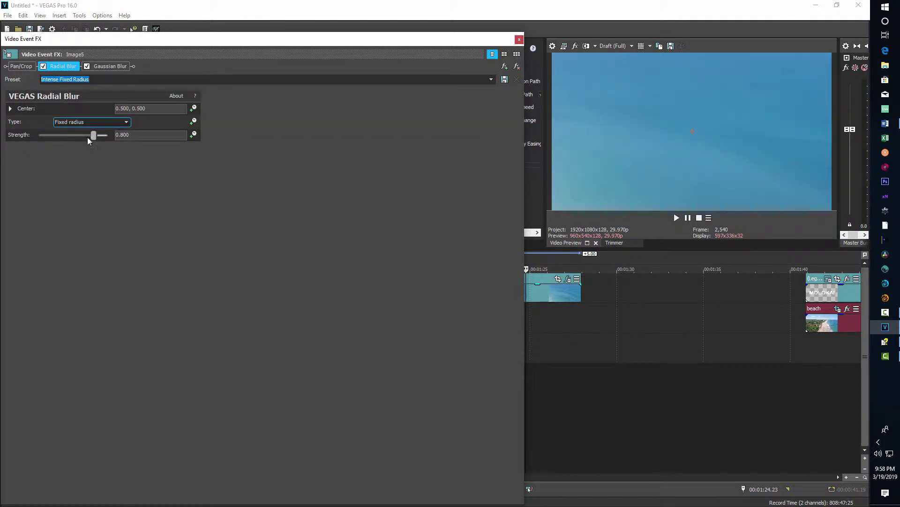
drag(93, 134, 38, 136)
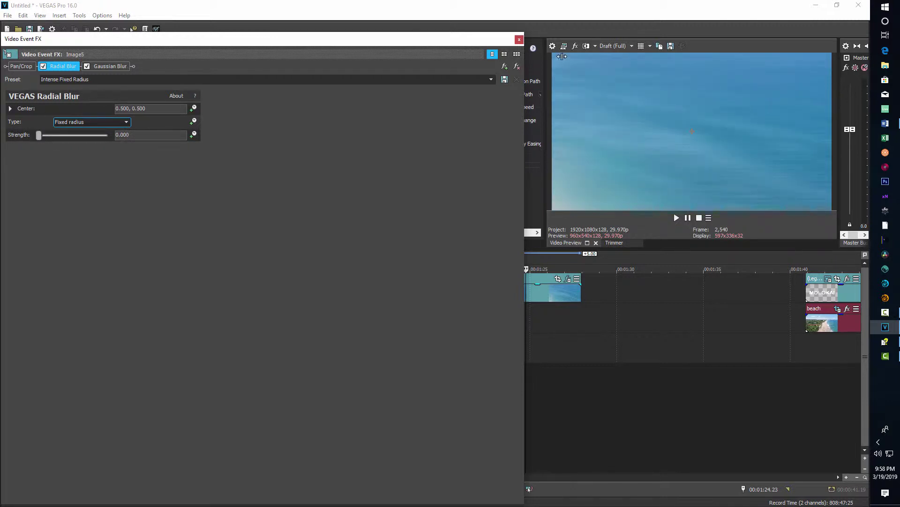
click(519, 40)
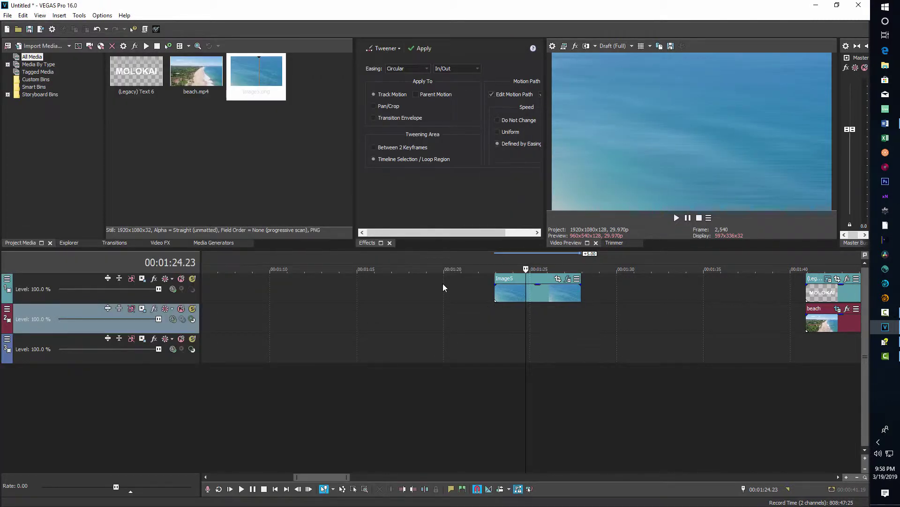
Step: Save the blurred ocean frame to the Desktop as Image6.png and delete the Image5 event from the timeline
click(671, 46)
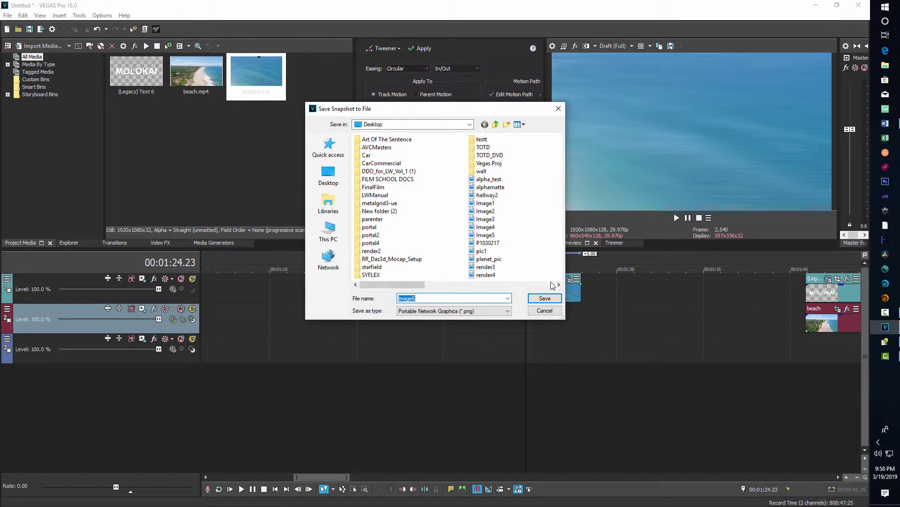
click(549, 301)
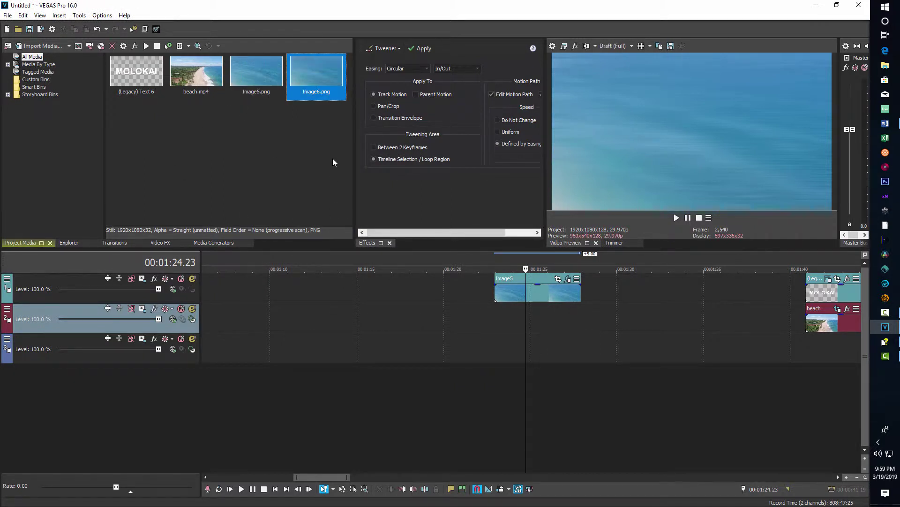
click(543, 293)
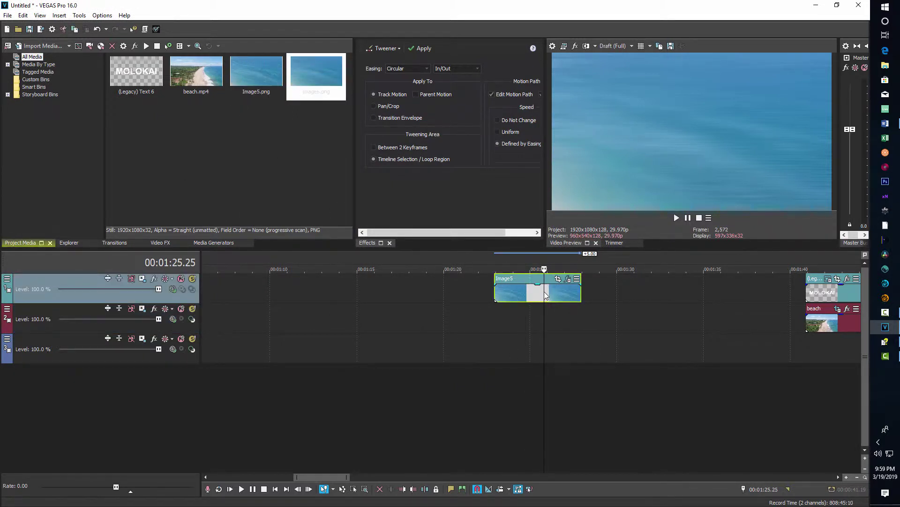
key(Delete)
Step: Place Image6.png on track 3 below the beach clip, align its start with the title and beach clips, and preview it
scroll(529, 286, down, 2)
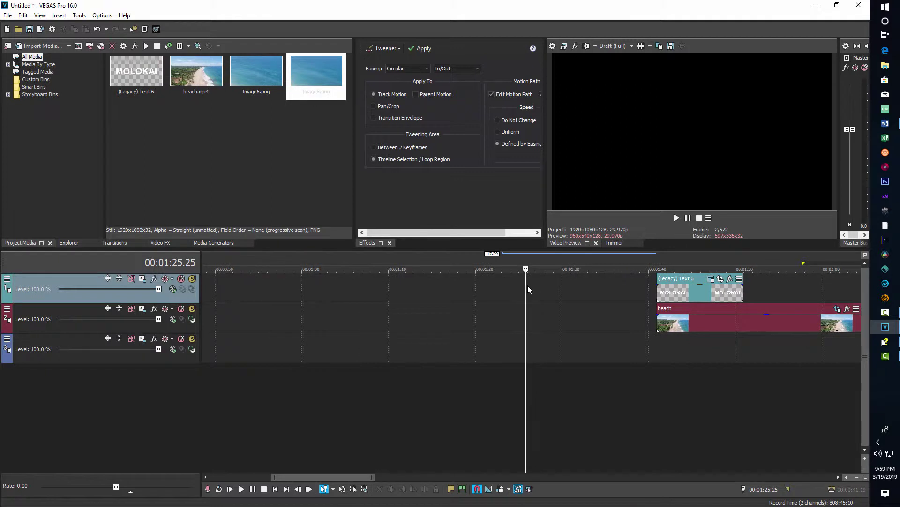
drag(300, 66, 666, 346)
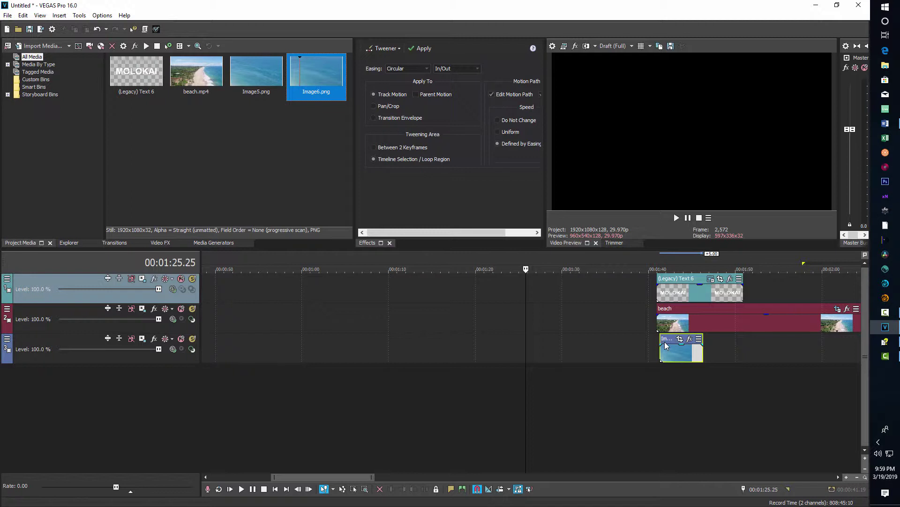
click(684, 399)
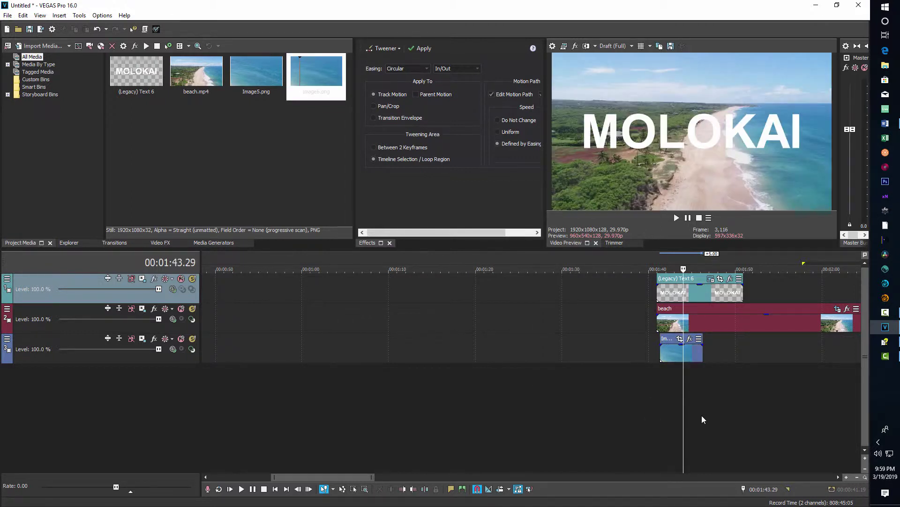
scroll(702, 415, down, 2)
drag(518, 358, 516, 357)
click(518, 407)
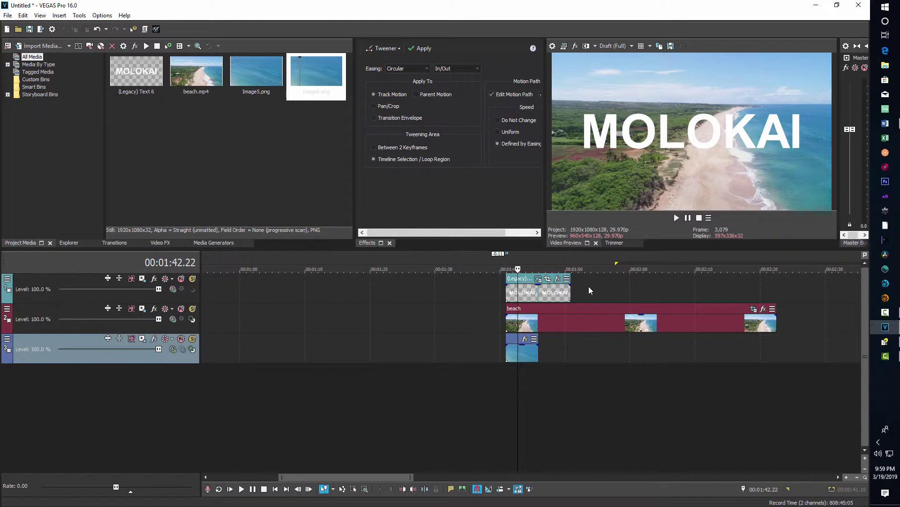
Step: Set the text track's compositing mode to Multiply (Mask) and make the beach track its compositing child
click(173, 291)
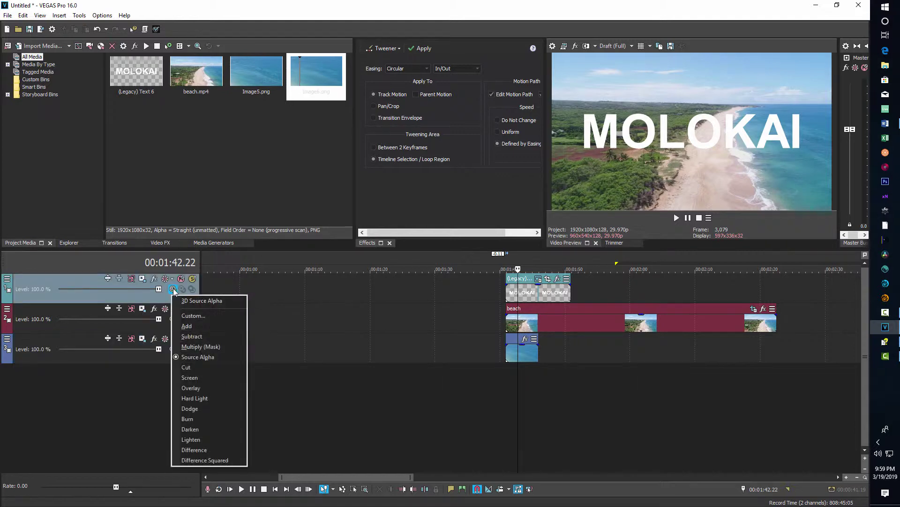
click(195, 348)
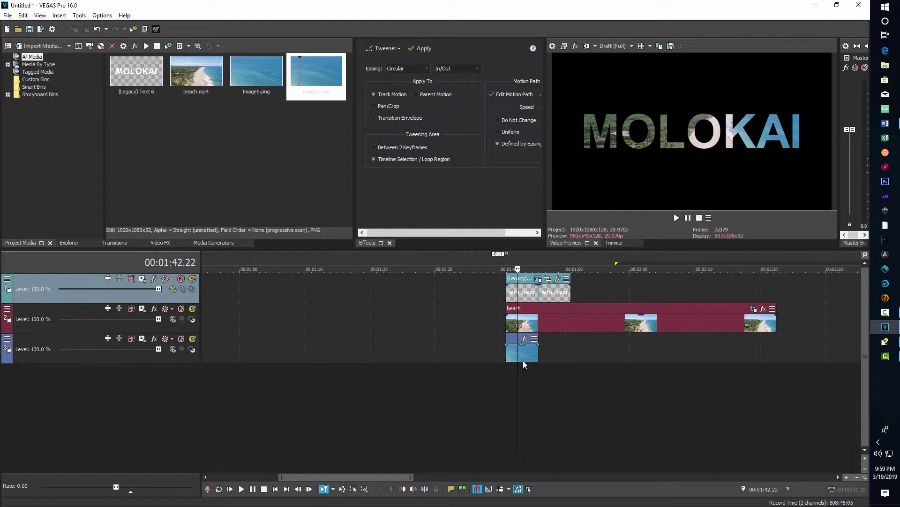
click(192, 320)
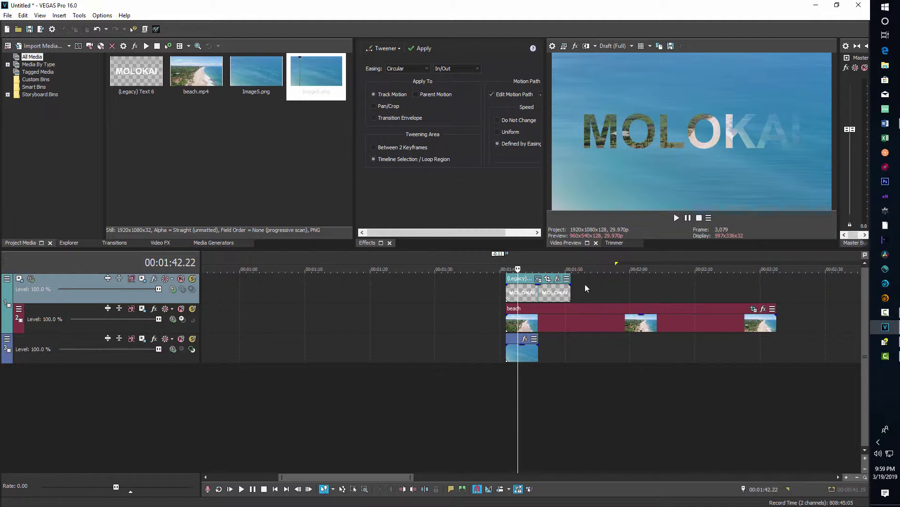
Step: Give the MOLOKAI text a black outline with feather about 0.309 and width about 0.318
scroll(565, 298, up, 2)
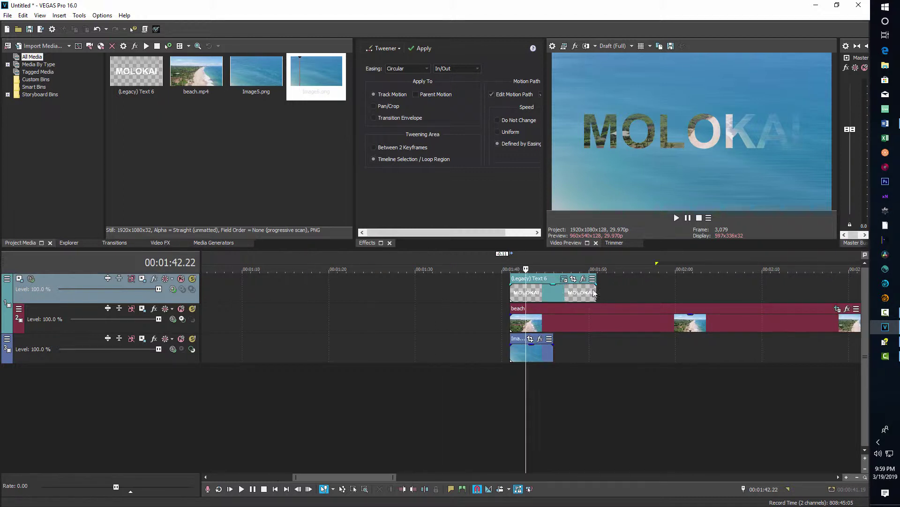
click(565, 280)
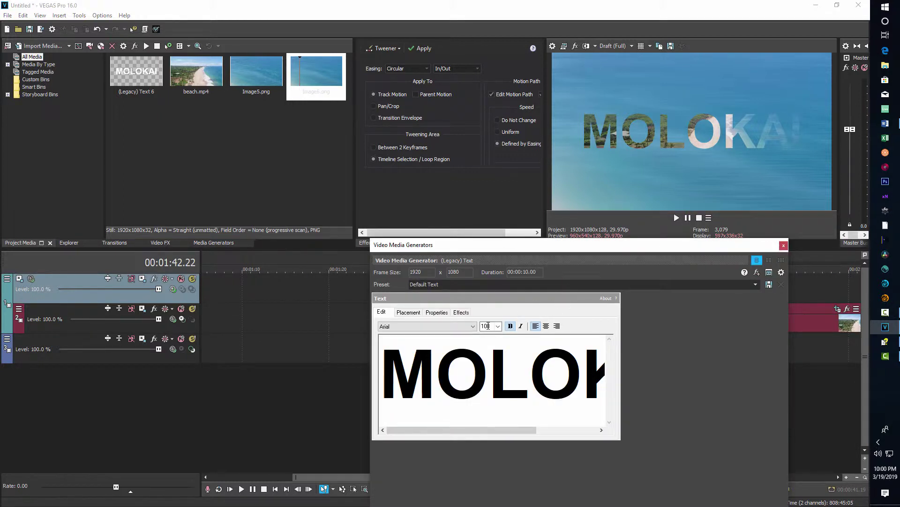
click(462, 313)
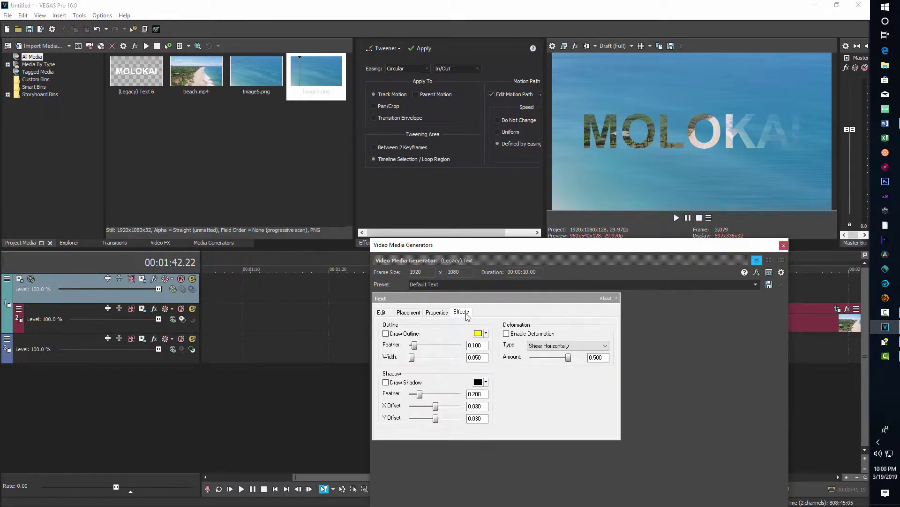
click(386, 333)
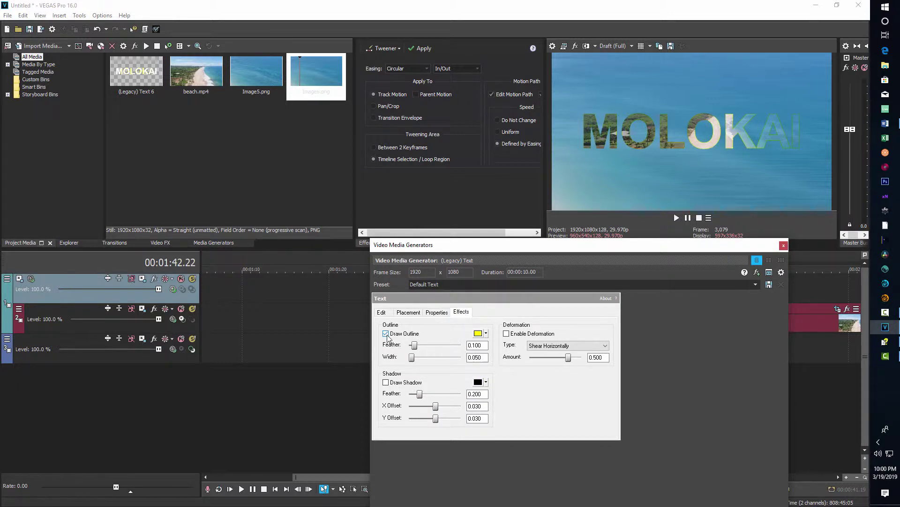
click(478, 335)
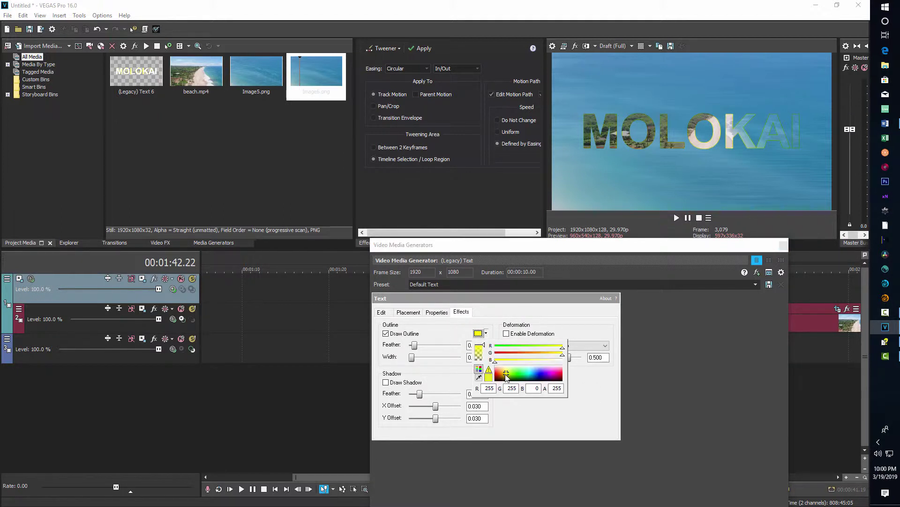
click(506, 375)
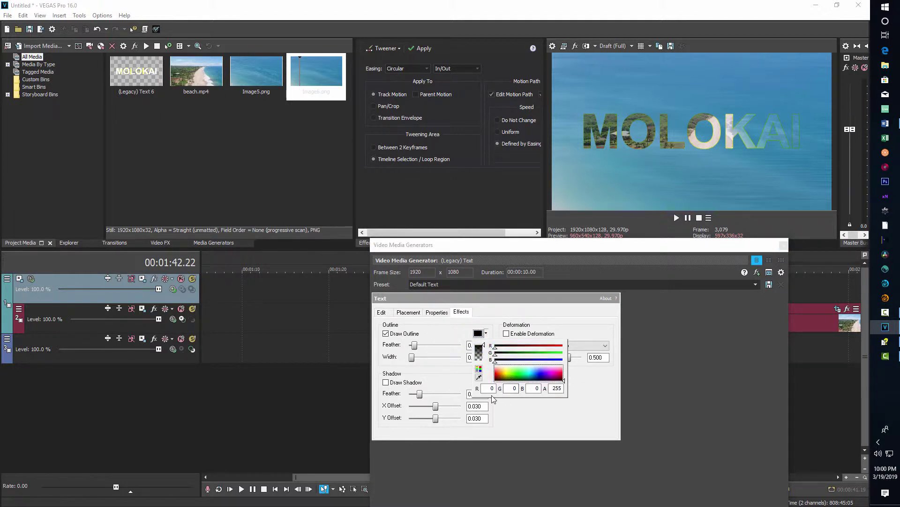
click(418, 349)
drag(414, 344, 428, 360)
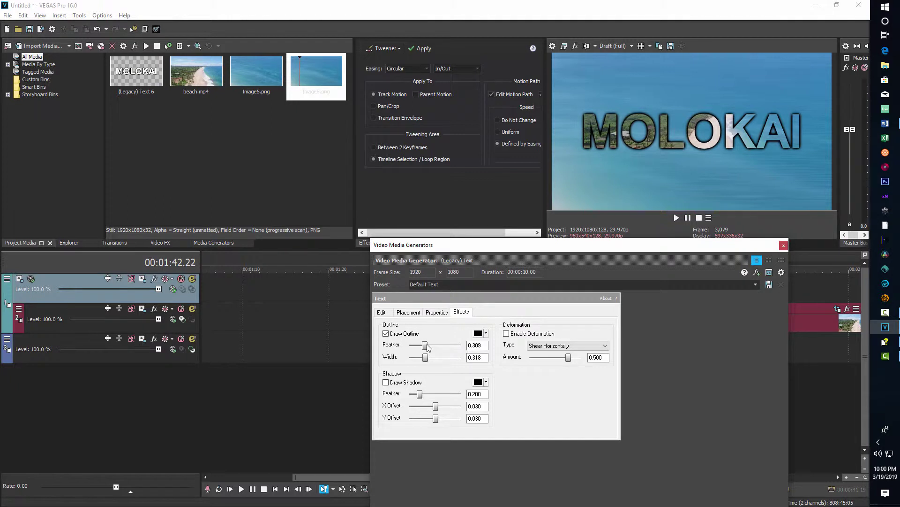
Step: Close the text generator settings and trim the MOLOKAI text event to end where the Image6 event ends
click(783, 245)
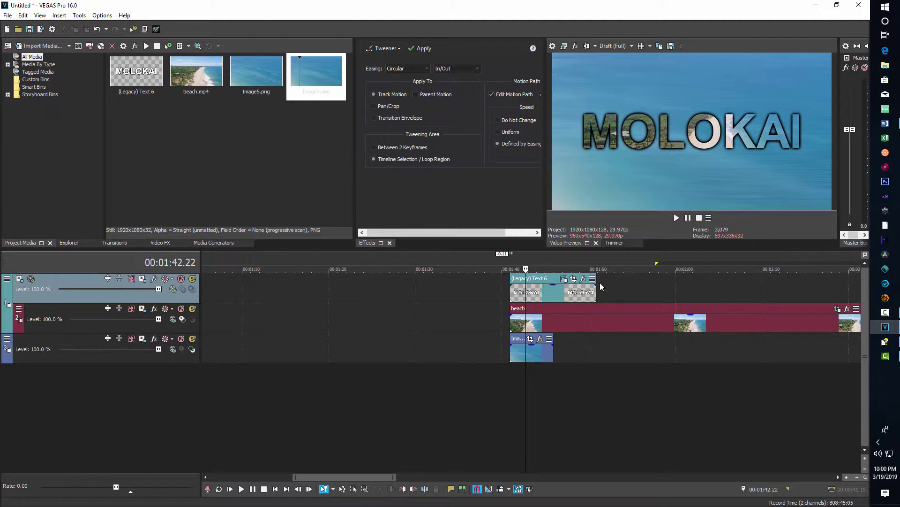
drag(596, 291, 554, 291)
click(542, 382)
Step: Move the Image6 event earlier to view the title without its background, and return it beneath the title
drag(535, 353, 431, 351)
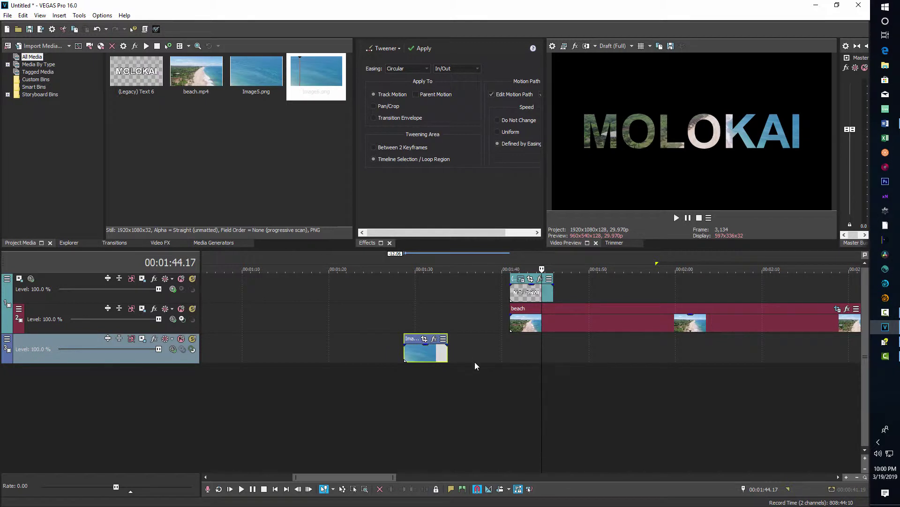
drag(422, 359, 523, 345)
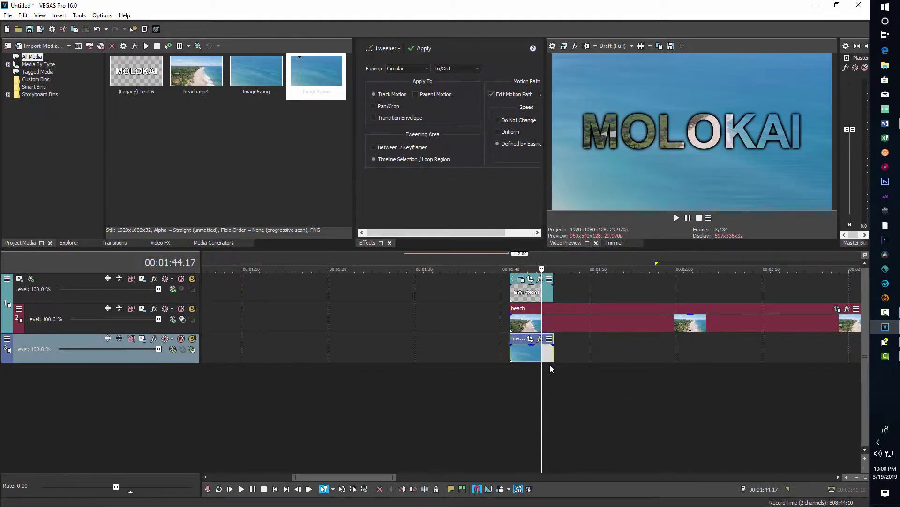
click(514, 386)
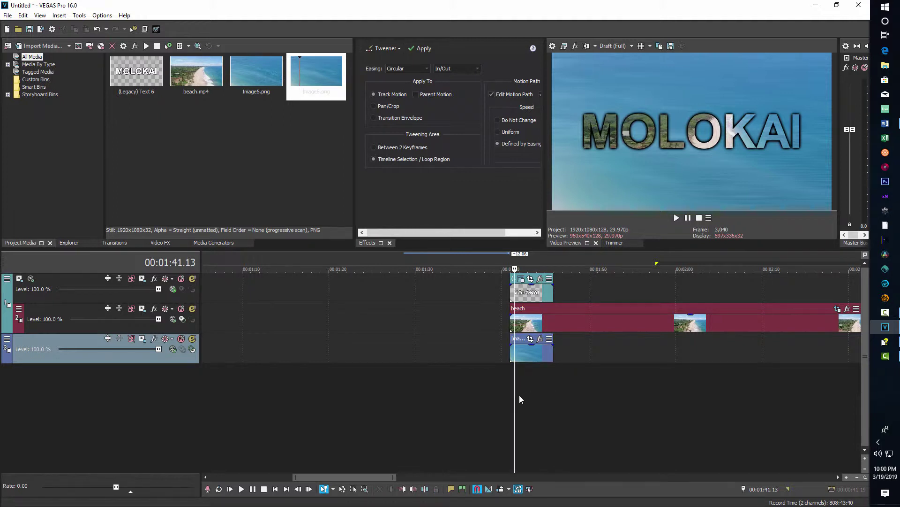
Step: Play from the title's start, stop at 00:01:43.11, and trim the ends of the MOLOKAI text and Image6 events to that point
scroll(519, 395, up, 5)
click(511, 389)
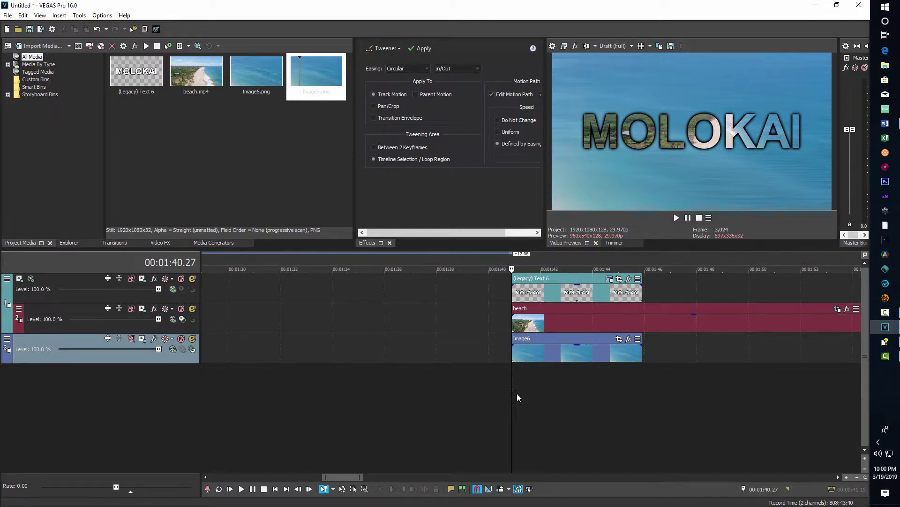
scroll(539, 406, down, 3)
scroll(539, 407, up, 1)
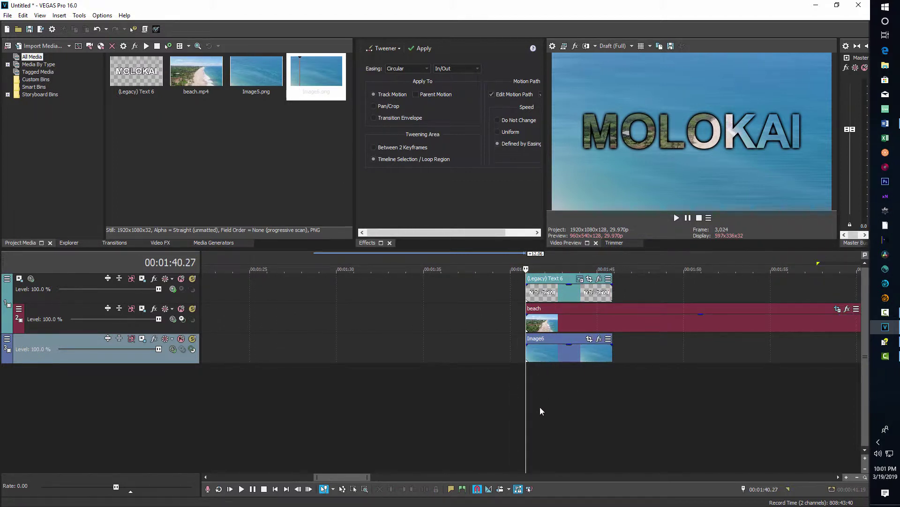
scroll(541, 406, up, 2)
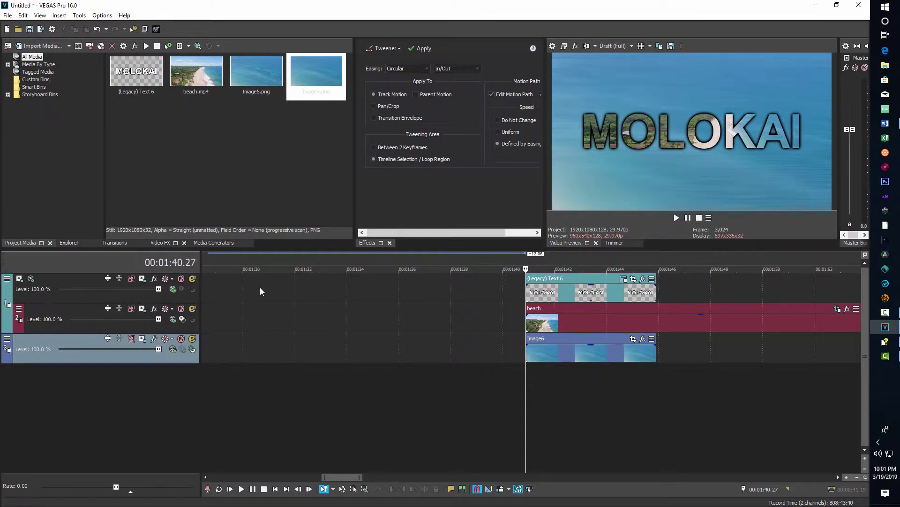
key(space)
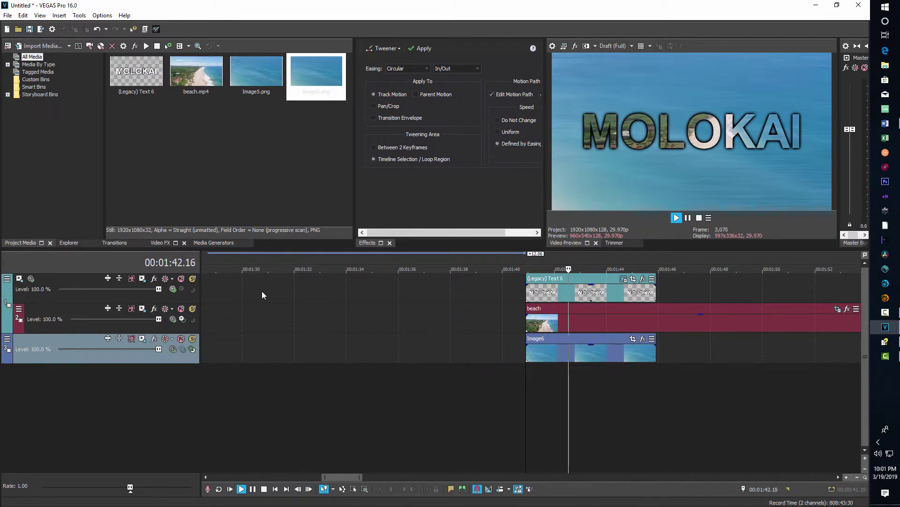
key(Return)
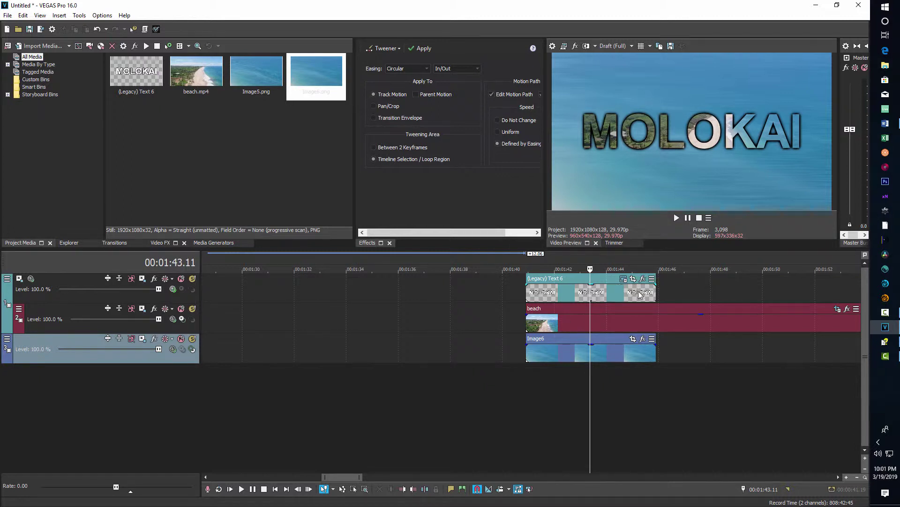
drag(655, 293, 589, 290)
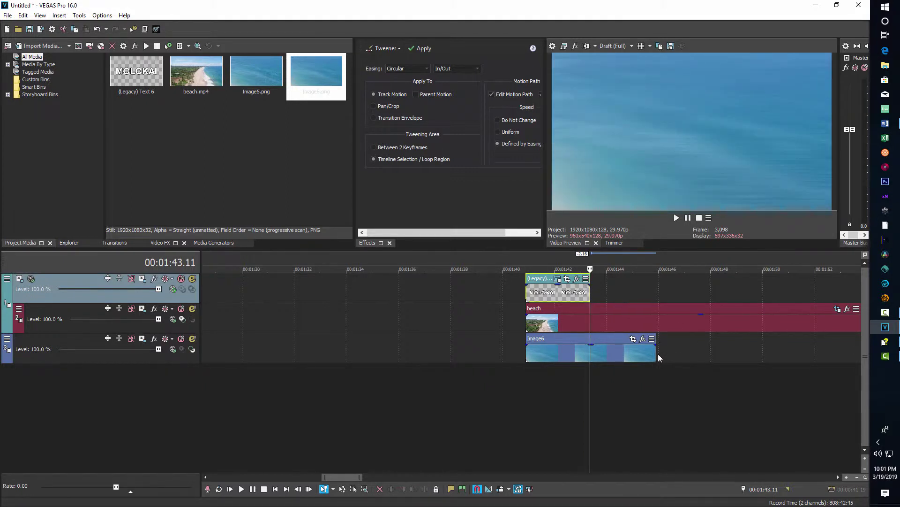
drag(656, 352, 589, 352)
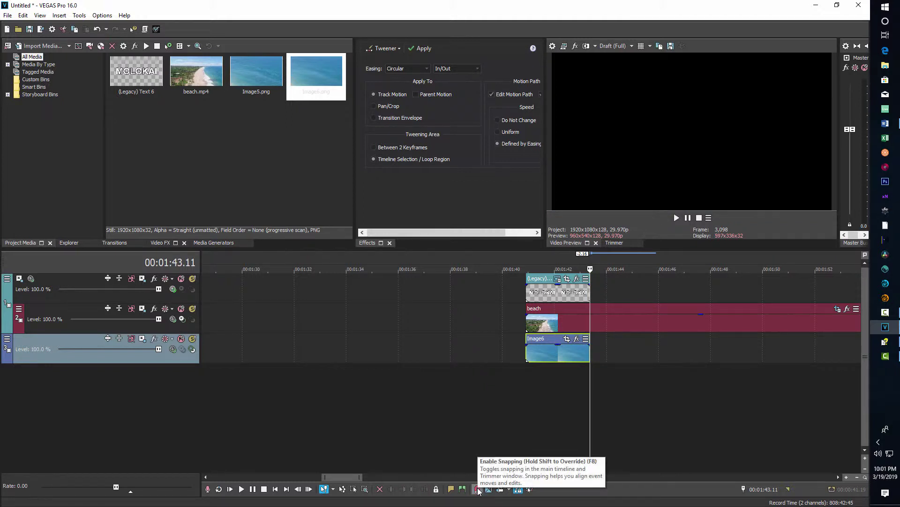
Step: Preview the shortened MOLOKAI title from the start of its event
click(526, 376)
key(space)
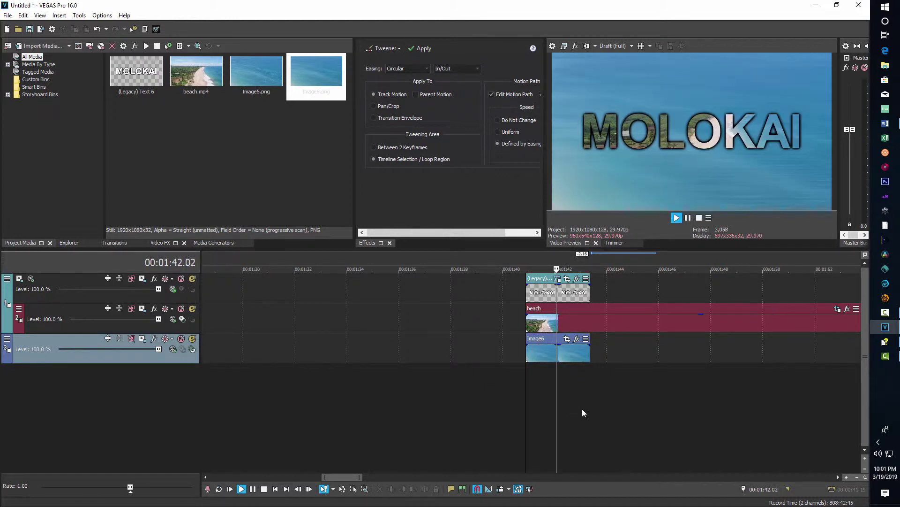
key(space)
key(space)
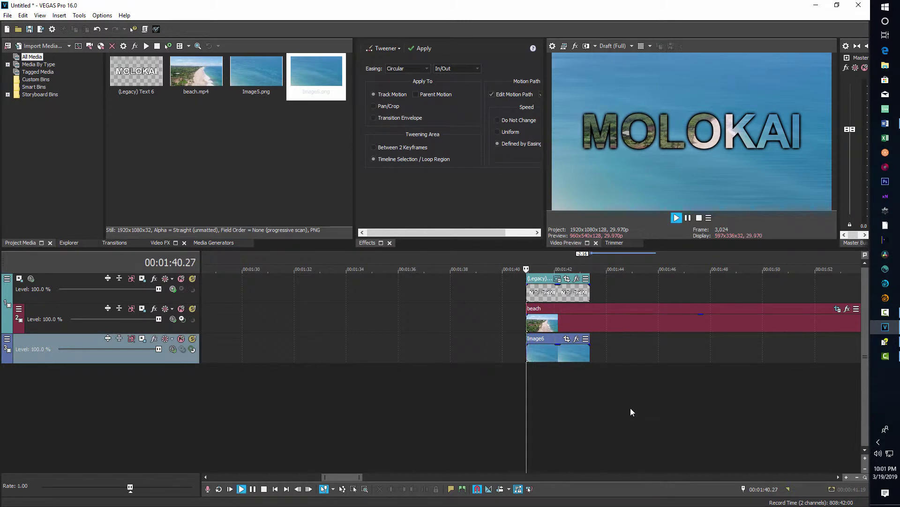
key(space)
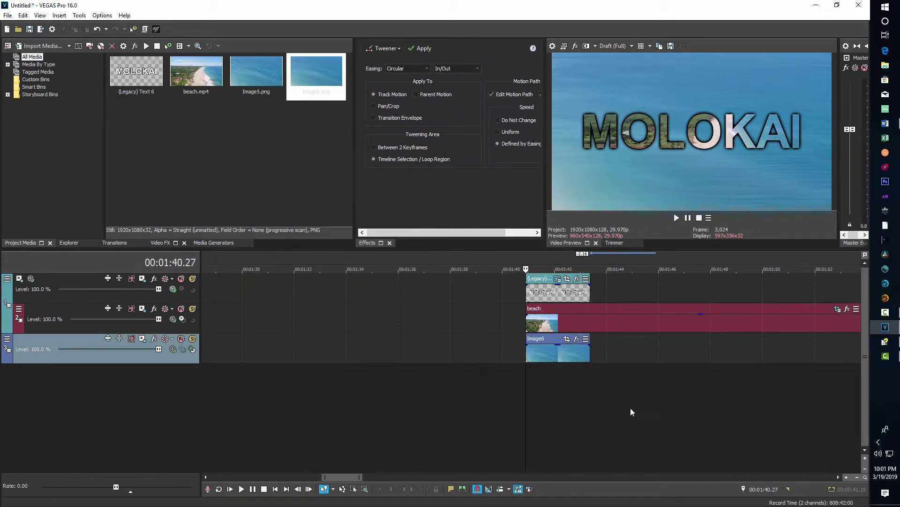
Step: In the MOLOKAI text event's Pan/Crop, add a position keyframe at 00:00:02.13 with the crop shrunk to about 167.8 × 94.4
scroll(631, 408, up, 2)
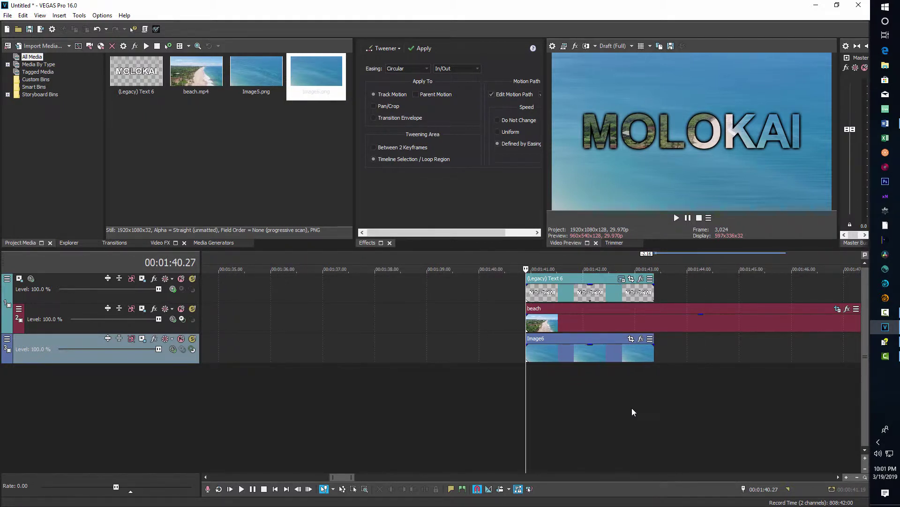
click(632, 280)
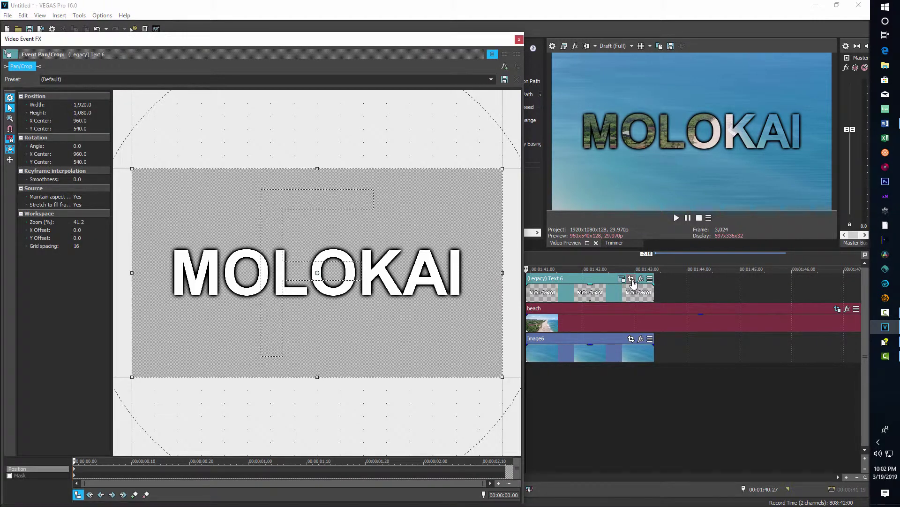
click(505, 469)
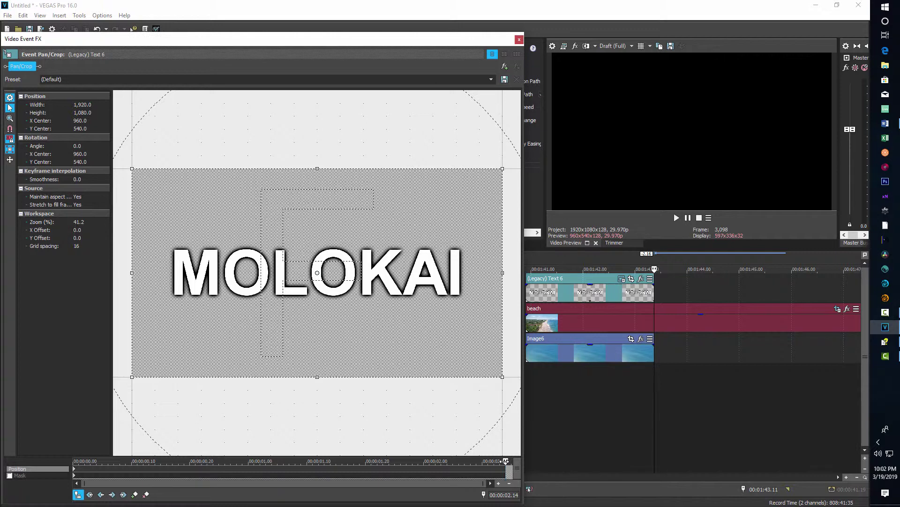
click(500, 461)
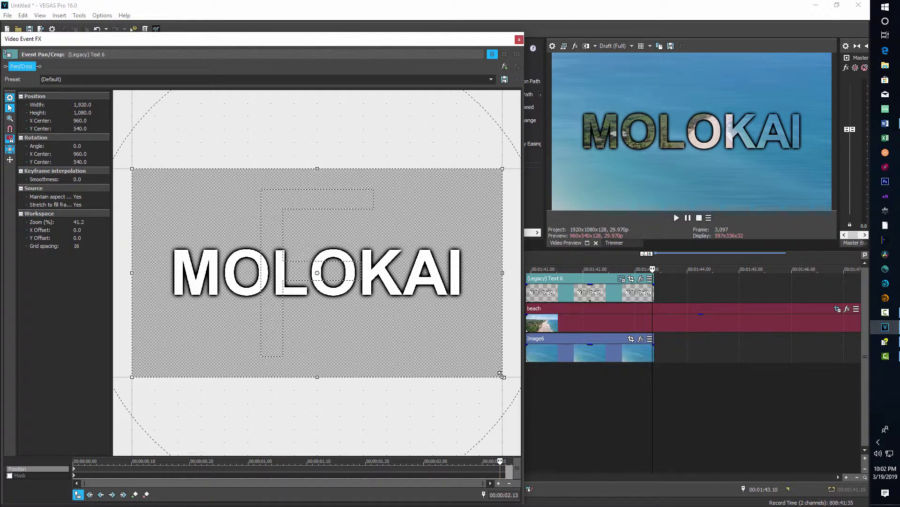
drag(502, 375, 387, 278)
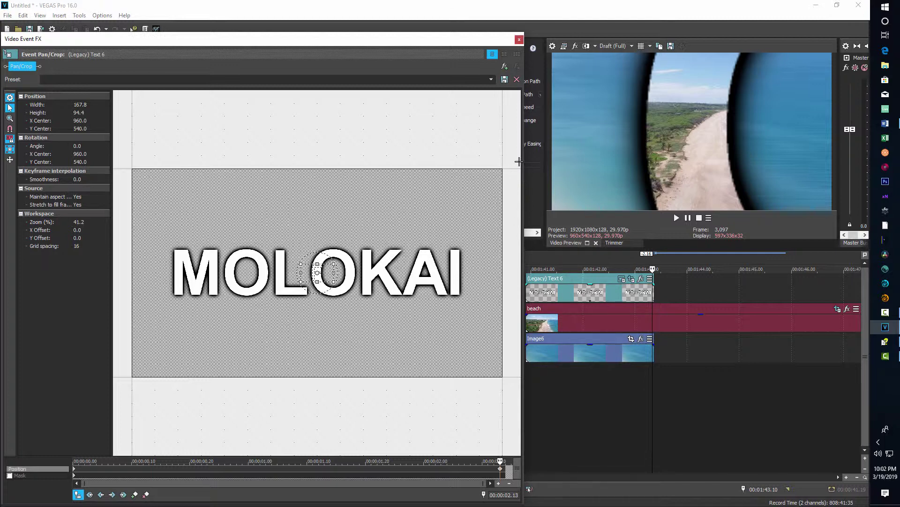
Step: Shrink the end keyframe's crop to about 37.0 × 20.8, centred near 957.7, 539.4 inside the white stroke of the second O
drag(529, 160, 560, 157)
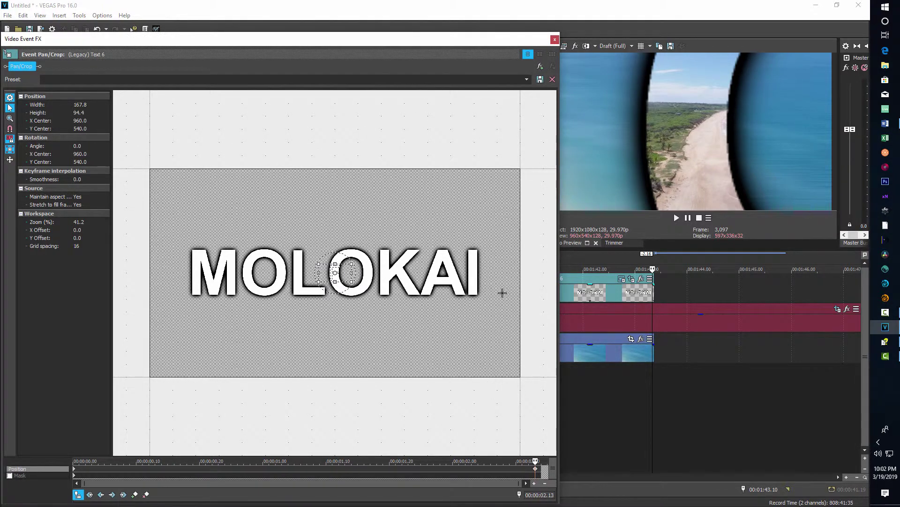
scroll(500, 293, down, 5)
scroll(408, 303, up, 10)
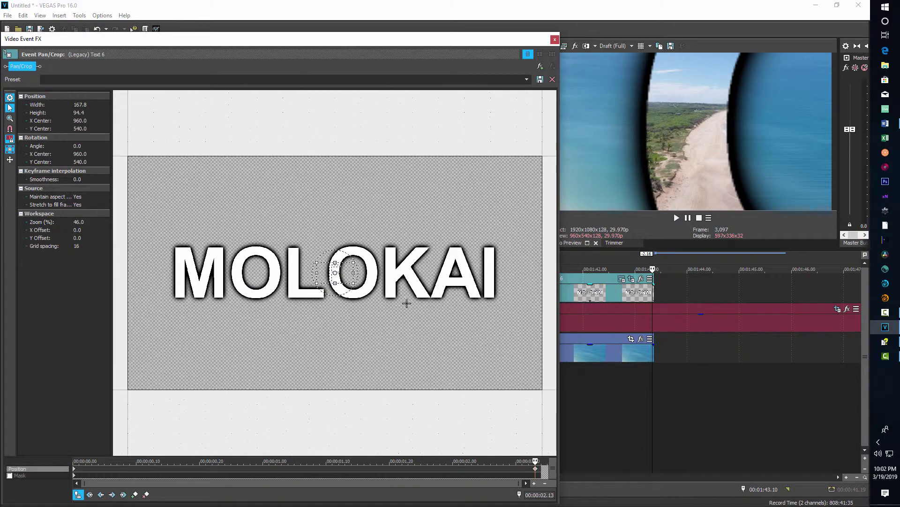
scroll(409, 307, up, 1)
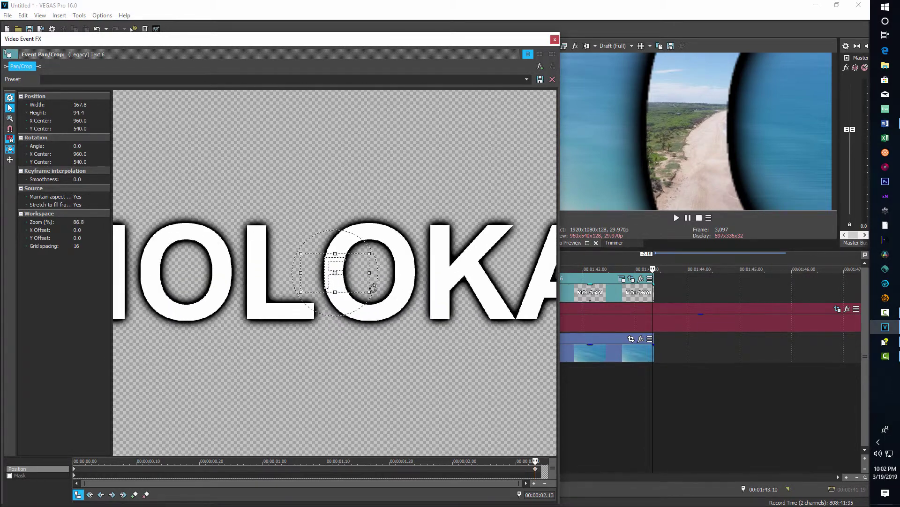
drag(369, 291, 347, 277)
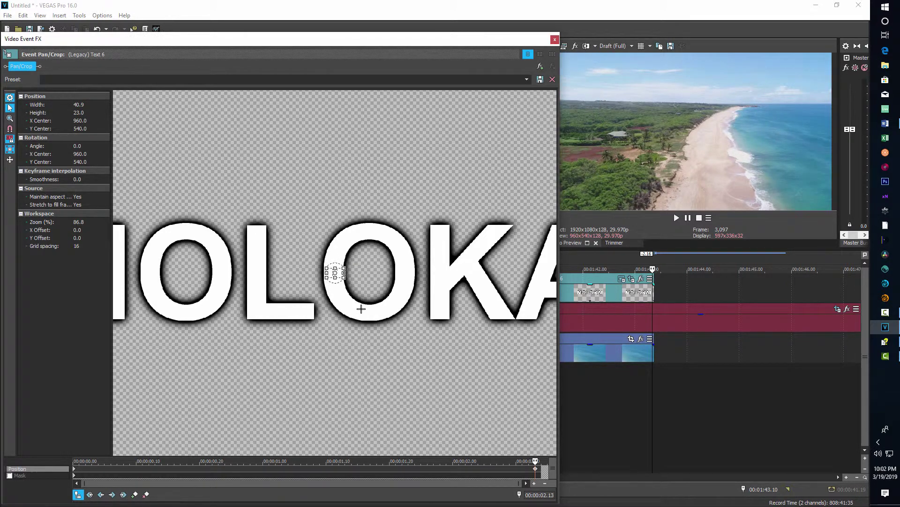
scroll(359, 295, up, 10)
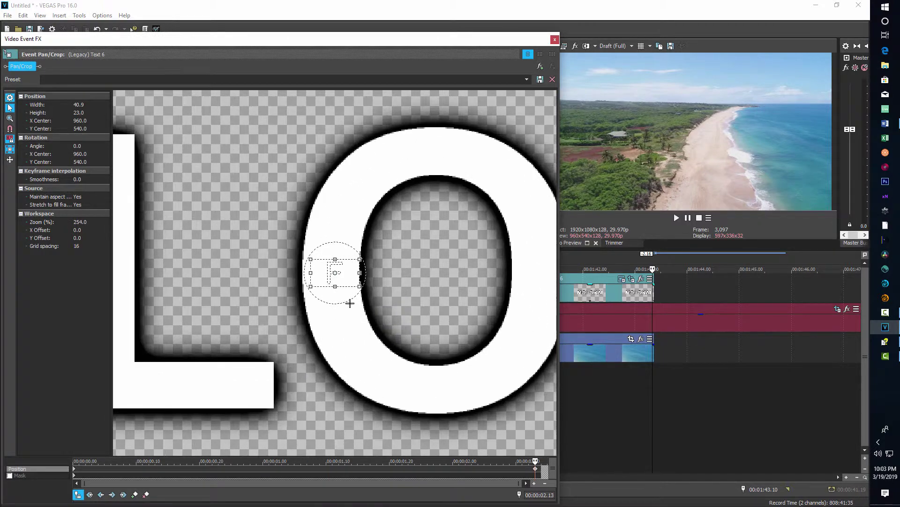
scroll(340, 271, up, 2)
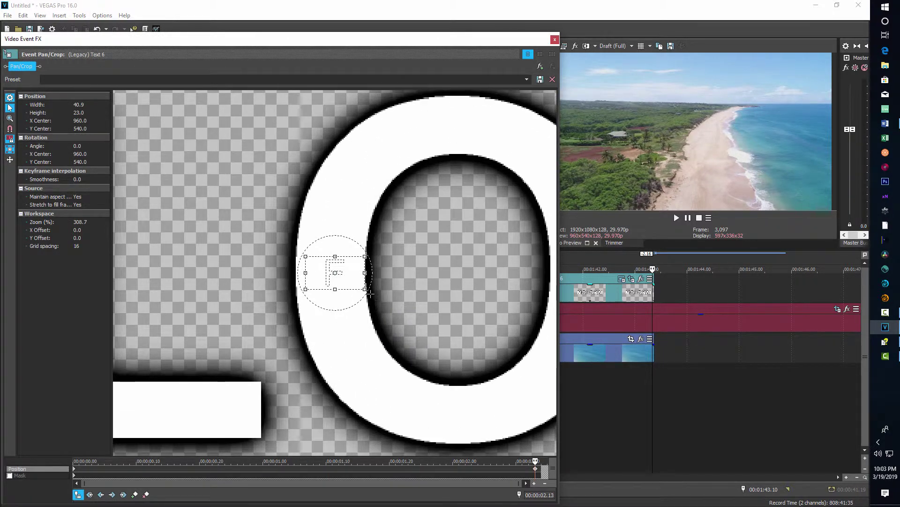
drag(364, 287, 347, 271)
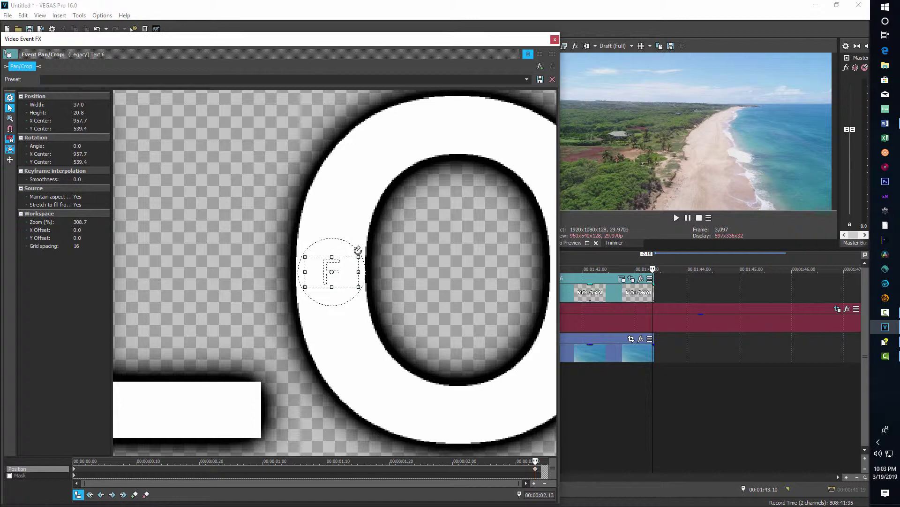
Step: Rotate the end keyframe's crop to about -90 degrees, refine its angle value, and close the Pan/Crop window
drag(358, 250, 285, 213)
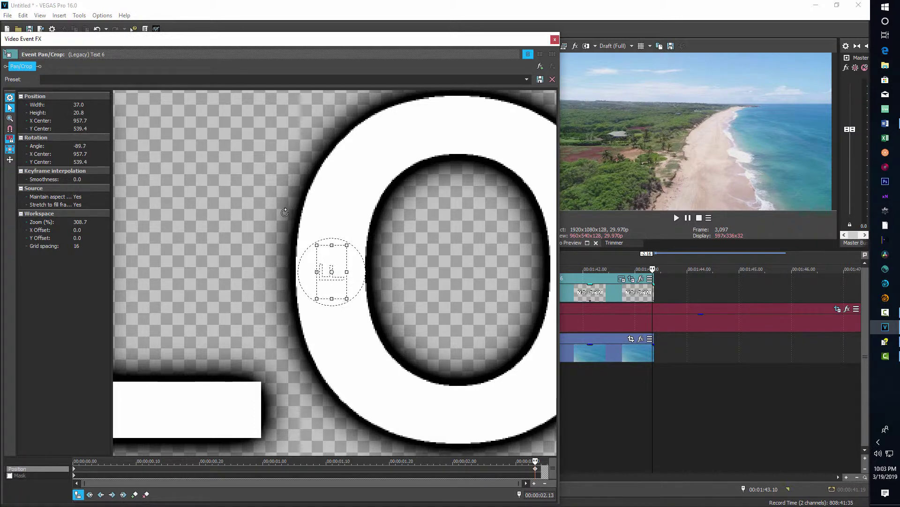
click(82, 146)
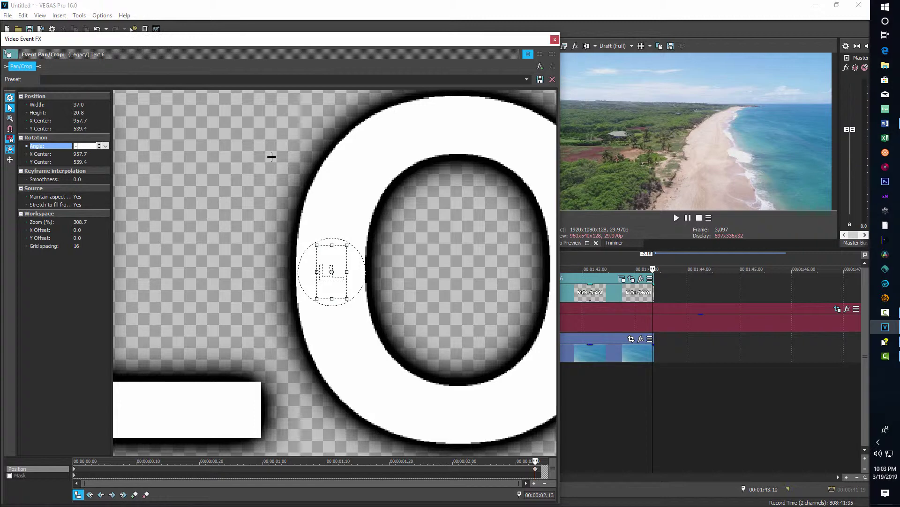
key(Return)
click(555, 38)
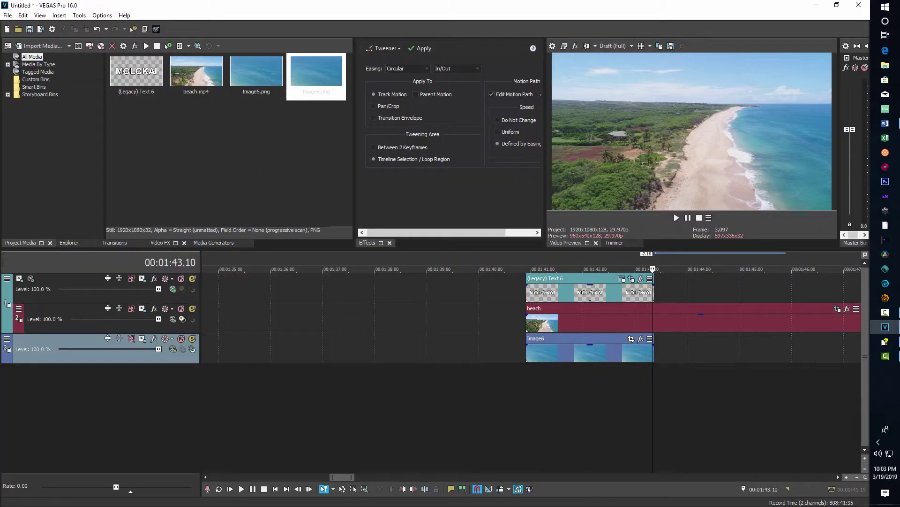
Step: Preview the title's zoom and rotation from the event's start, replay it, and step back through the timeline to the start
click(526, 380)
key(space)
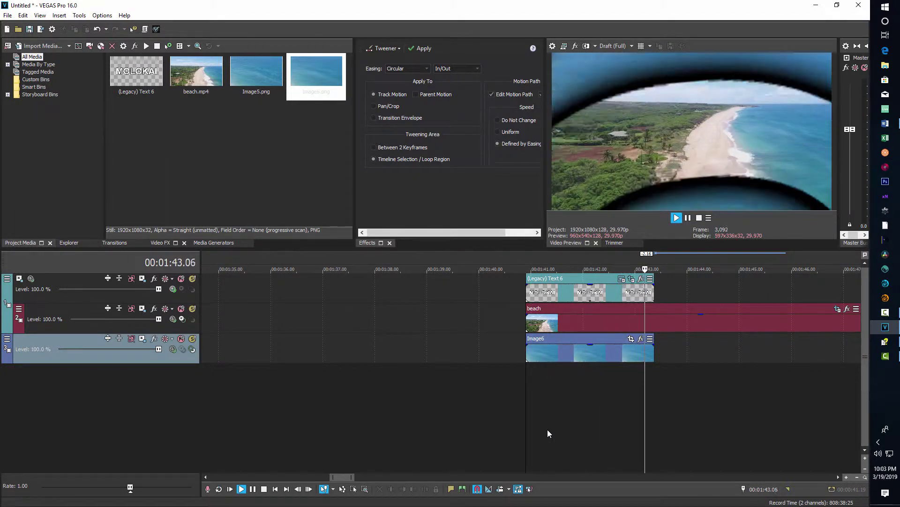
key(space)
key(space)
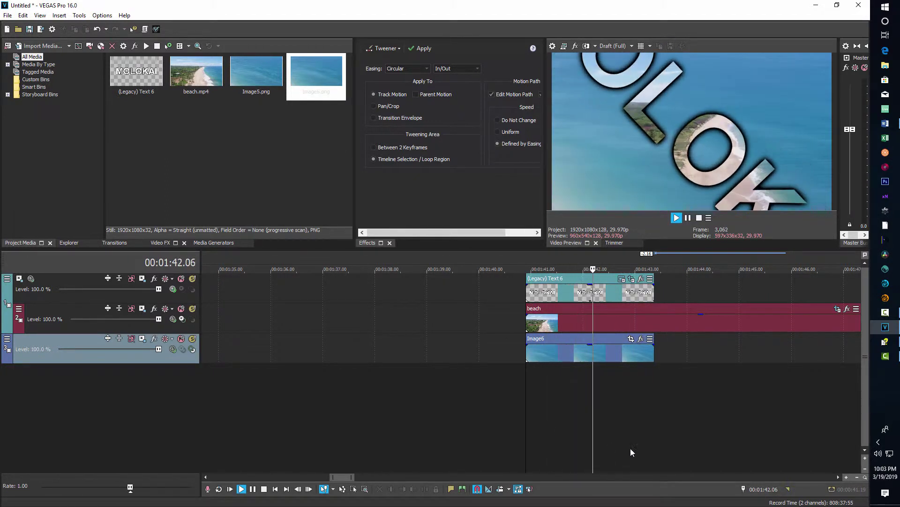
key(space)
key(space)
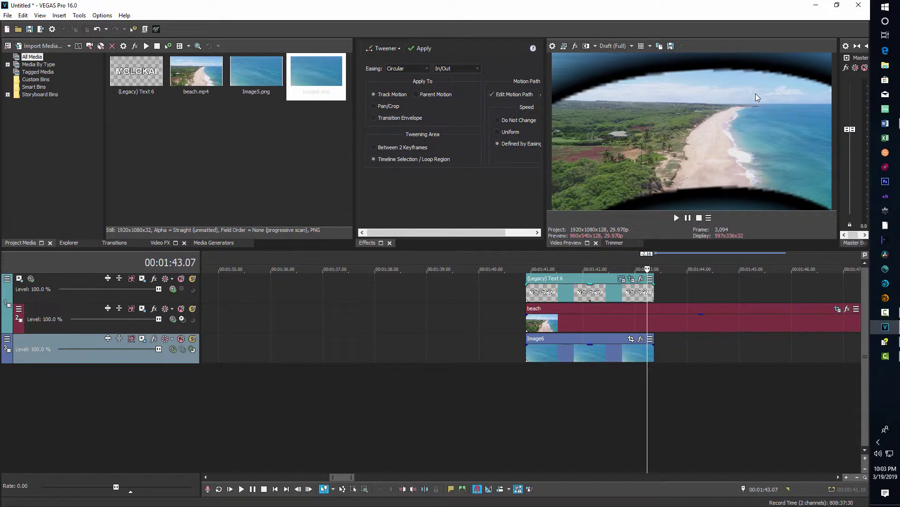
key(Left)
key(Left)
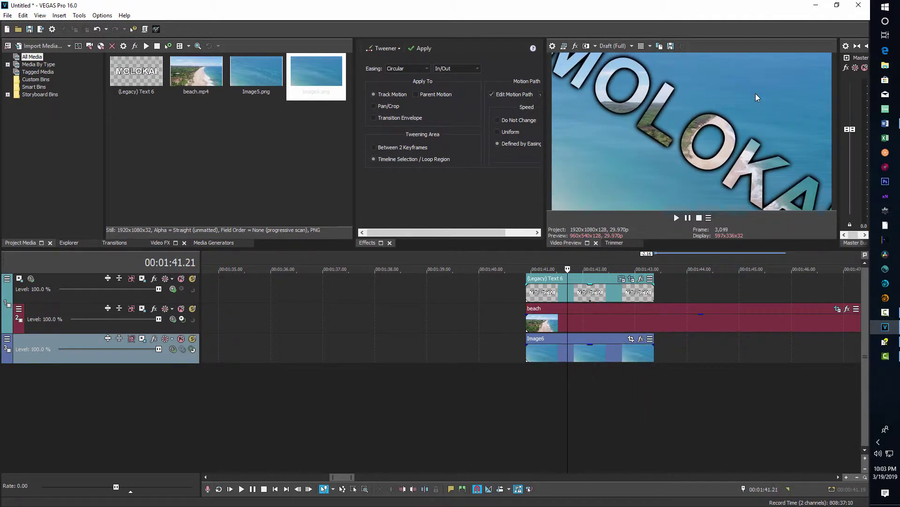
key(Left)
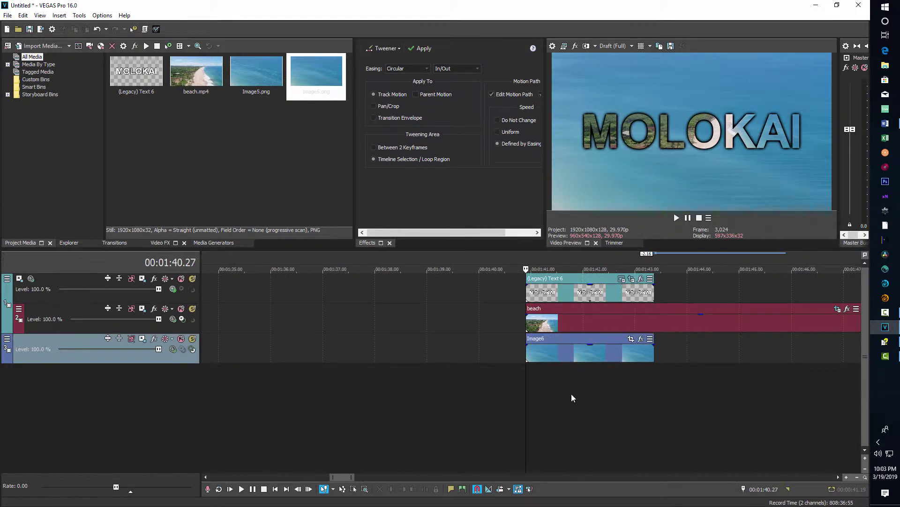
scroll(571, 393, up, 3)
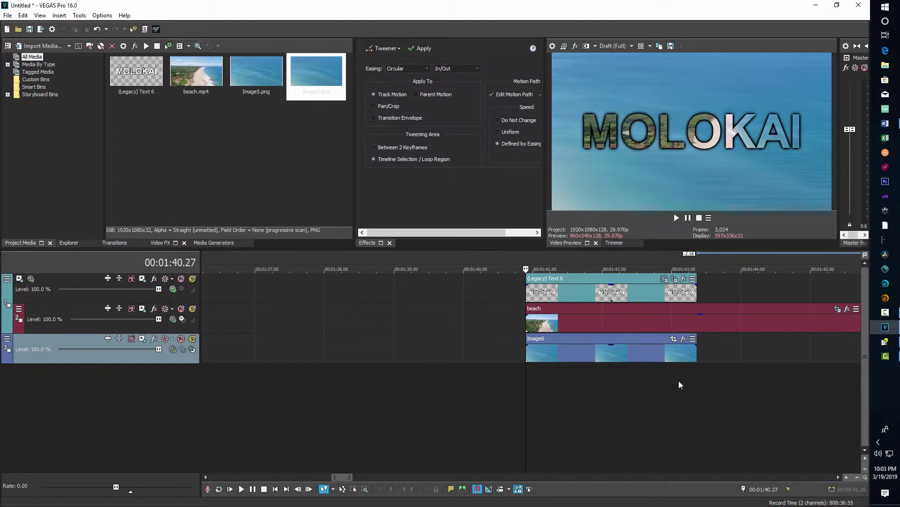
Step: Play the title animation to where the beach footage fills the frame and place a marker at 00:01:43.09
click(652, 386)
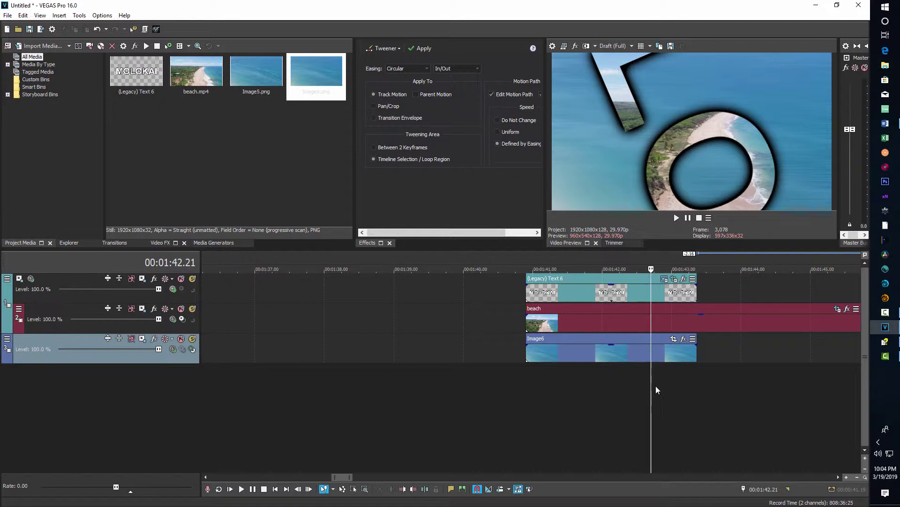
key(space)
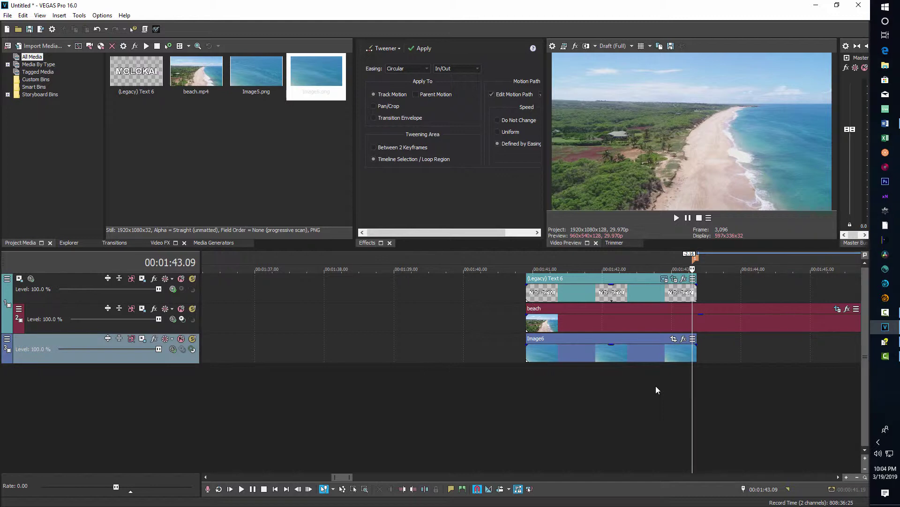
scroll(680, 385, up, 1)
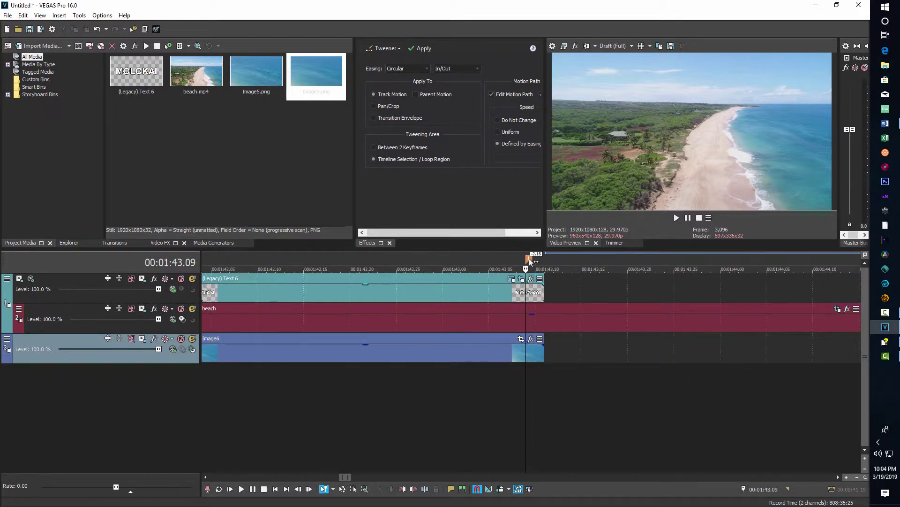
Step: Step back and forth through the rotating zoom frame by frame and place a second marker at 00:01:42.13
click(392, 388)
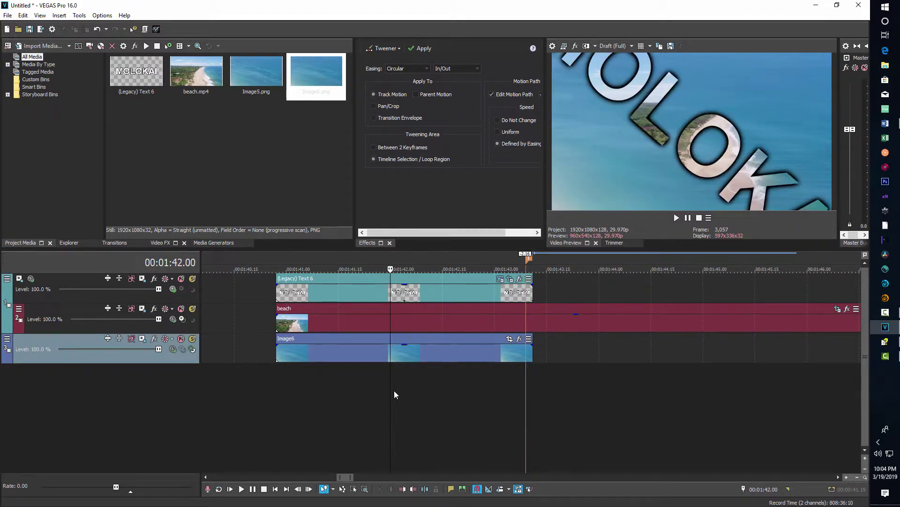
click(394, 391)
key(Right)
key(Right)
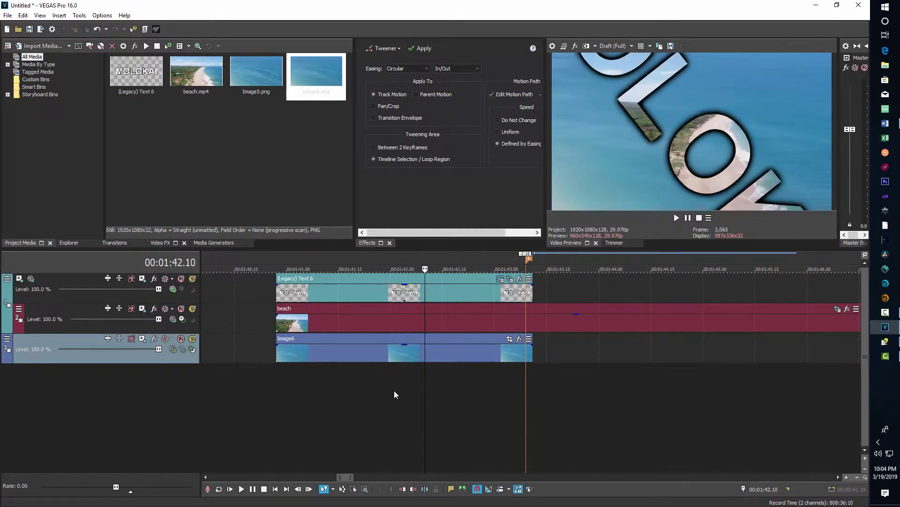
key(Left)
key(Left)
key(Left)
key(Left)
key(Left)
key(Left)
key(Left)
key(Left)
key(Left)
key(Left)
key(Left)
key(Left)
key(Left)
key(Left)
key(Left)
key(Left)
key(Left)
key(Left)
key(Left)
key(Left)
key(Left)
key(Left)
key(Left)
key(Left)
key(Left)
key(Left)
key(Left)
key(Left)
key(Left)
key(Left)
key(Left)
key(Left)
key(Left)
key(Left)
key(Left)
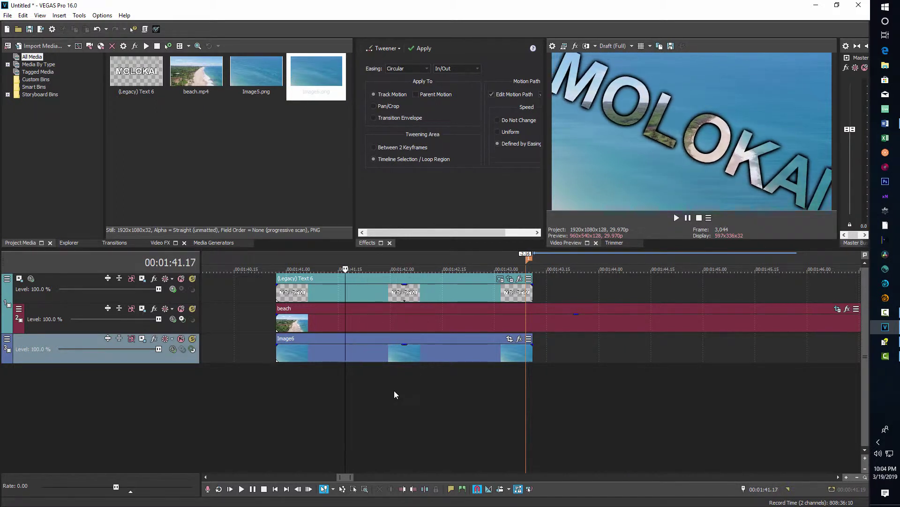
key(Right)
key(Right)
key(Right)
key(Right)
key(Right)
key(Right)
key(Right)
key(Right)
key(Right)
key(Right)
key(Right)
key(Right)
key(Right)
key(Right)
key(Right)
key(Right)
key(Right)
key(Right)
key(Right)
key(Right)
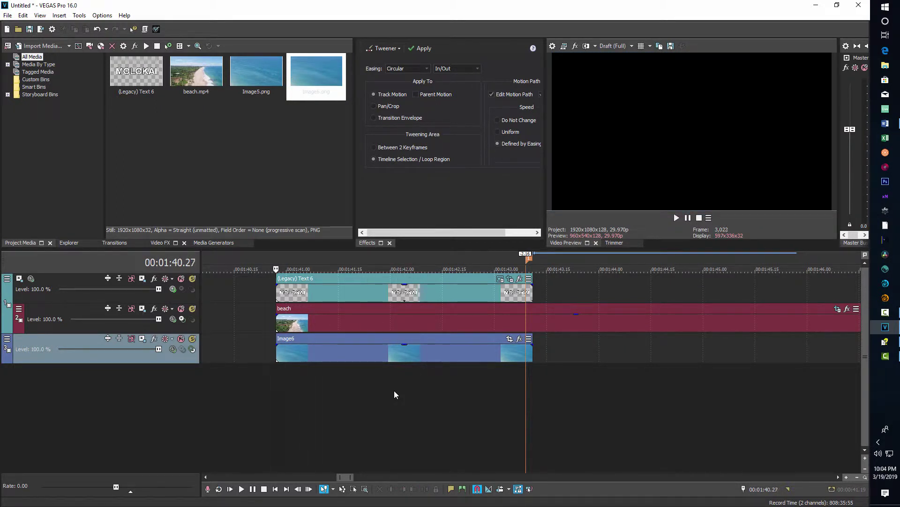
key(Right)
key(Right)
key(Right)
key(Right)
key(Right)
key(Right)
key(Right)
key(Right)
key(Right)
key(Right)
key(Right)
key(Right)
key(Right)
key(Right)
key(Left)
key(Left)
key(Left)
key(Left)
key(Left)
key(Left)
key(Left)
key(Left)
key(Left)
key(Left)
key(Left)
key(Left)
key(Right)
key(Right)
key(Right)
key(Right)
key(Right)
key(Right)
key(Right)
key(Right)
key(Right)
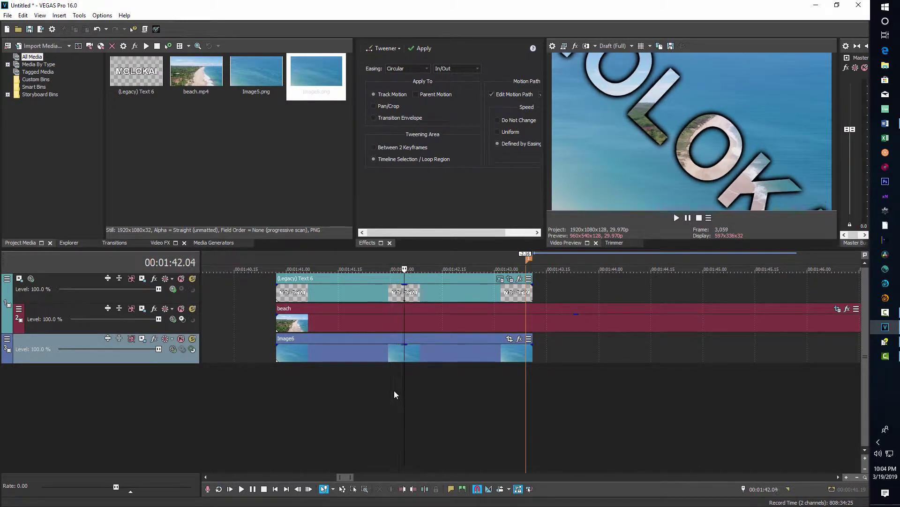
key(Right)
key(Right)
key(Right)
key(Right)
key(Left)
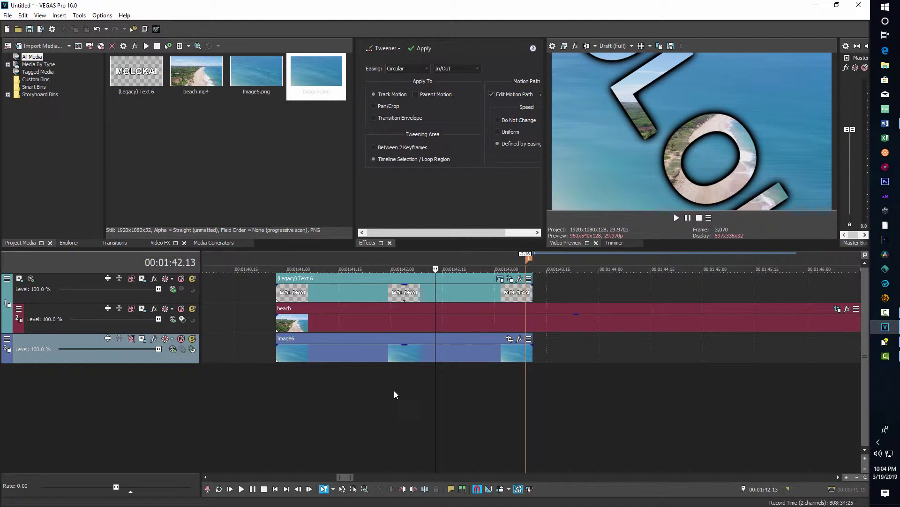
key(i)
click(442, 394)
scroll(422, 415, down, 4)
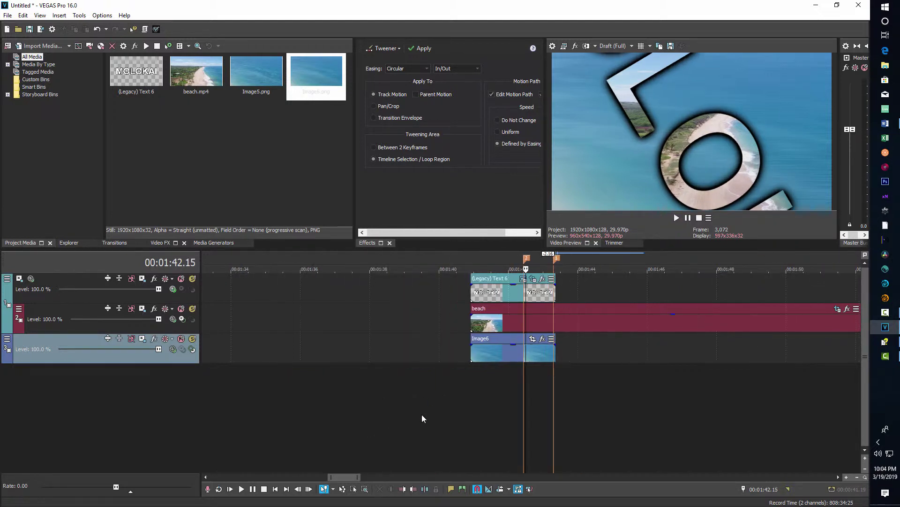
scroll(421, 414, up, 2)
scroll(429, 419, up, 2)
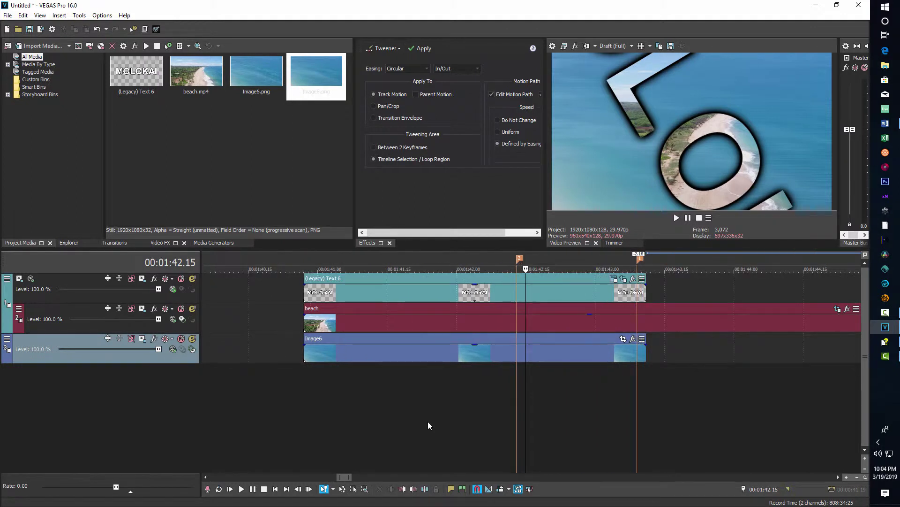
Step: Add the VEGAS Gaussian Blur effect to track 1 as a track effect
click(153, 279)
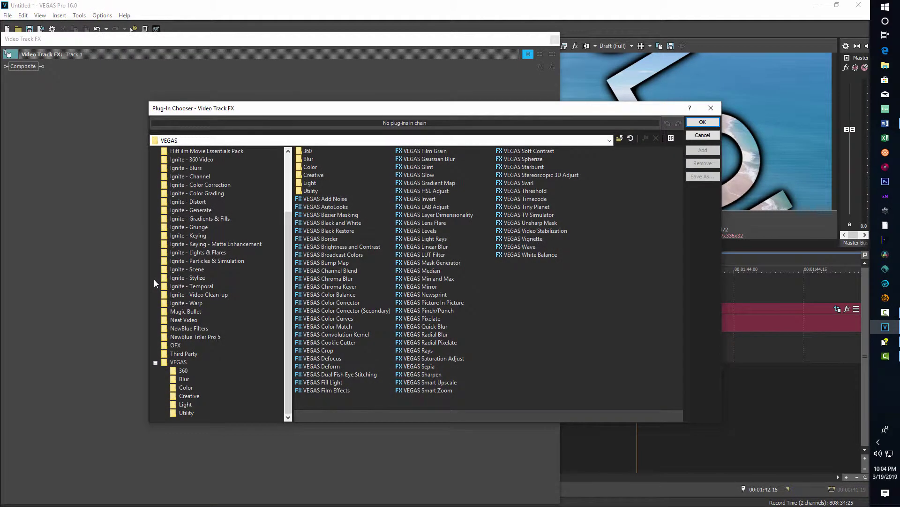
click(441, 159)
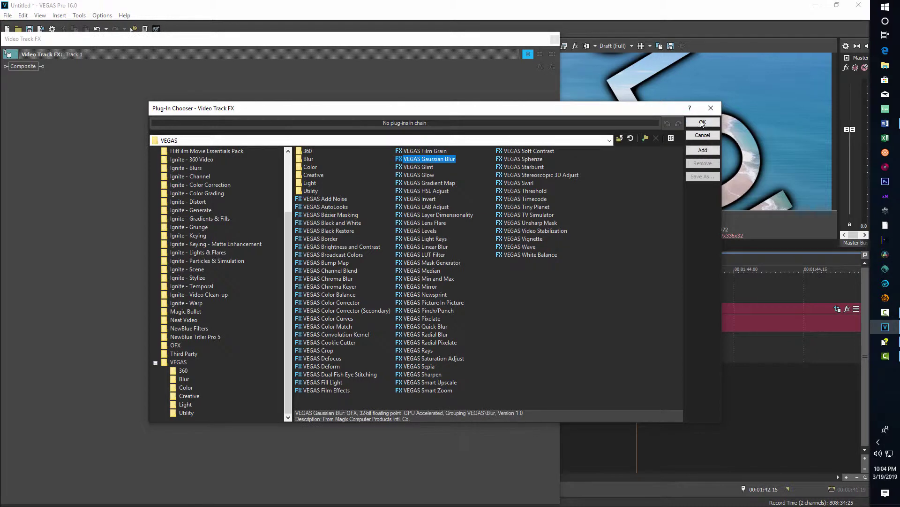
click(703, 150)
click(703, 123)
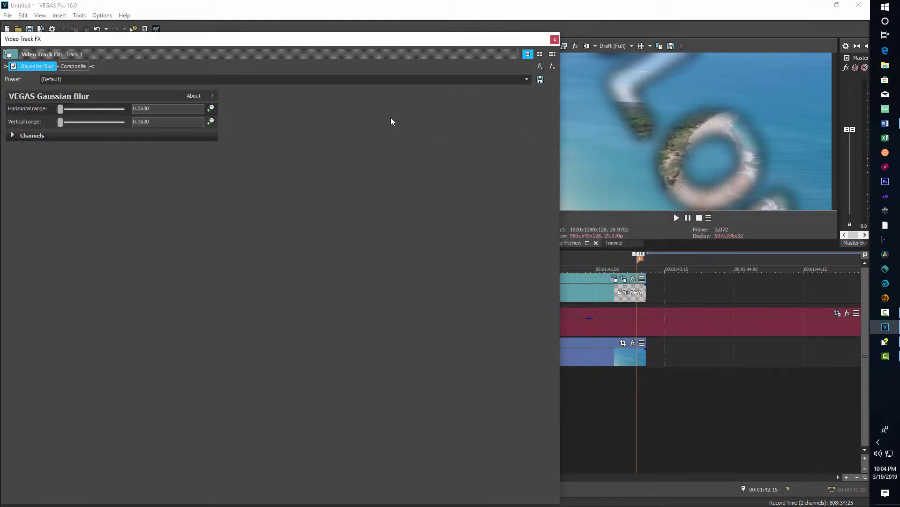
Step: Set the Gaussian Blur's vertical range to 0 and enable keyframe animation for its horizontal range
drag(258, 48, 291, 86)
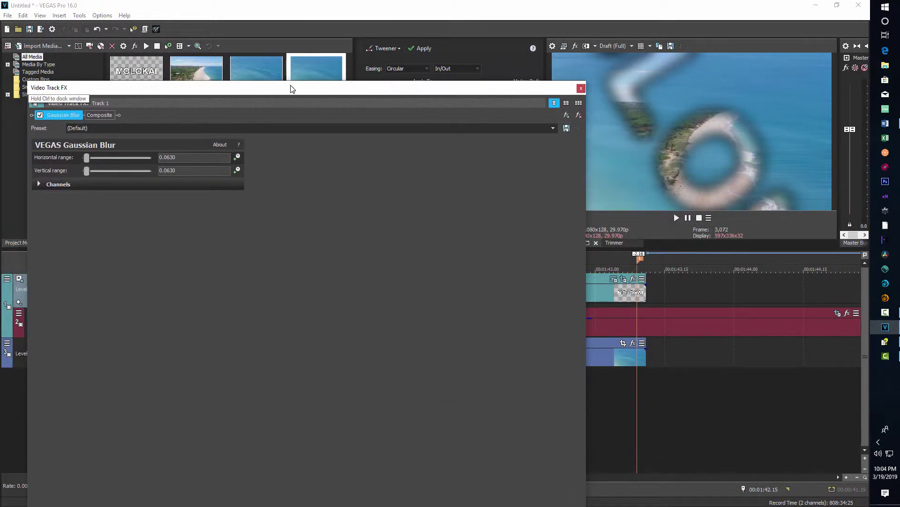
drag(86, 171, 7, 169)
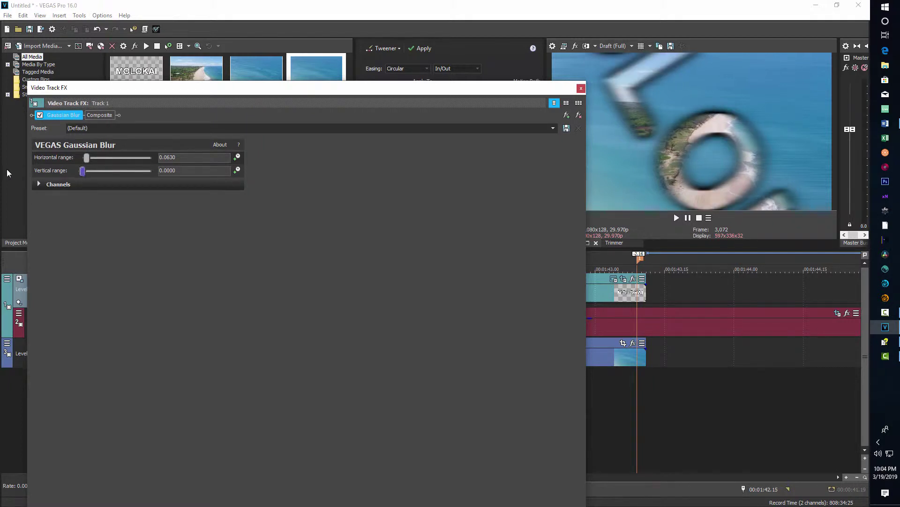
click(238, 158)
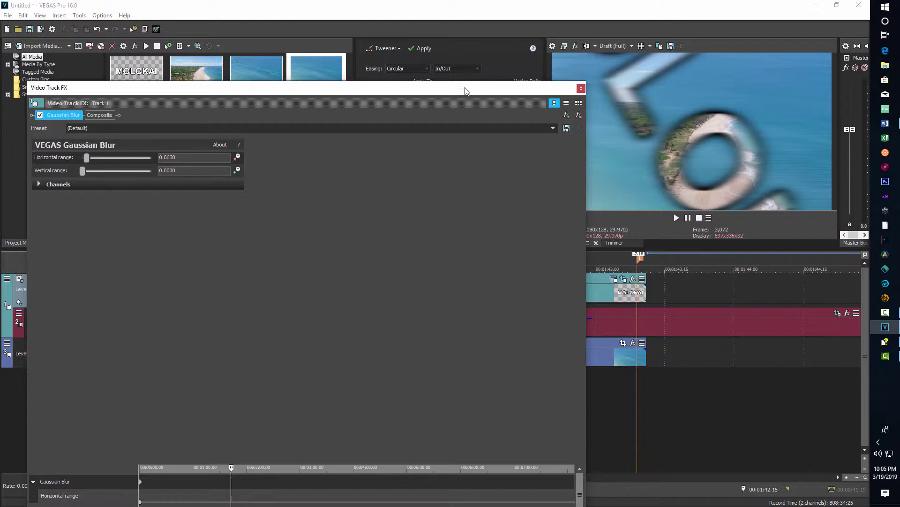
Step: Move the initial Gaussian Blur keyframe to 00:05:46.25 and set its horizontal range to 0
drag(466, 90, 465, 4)
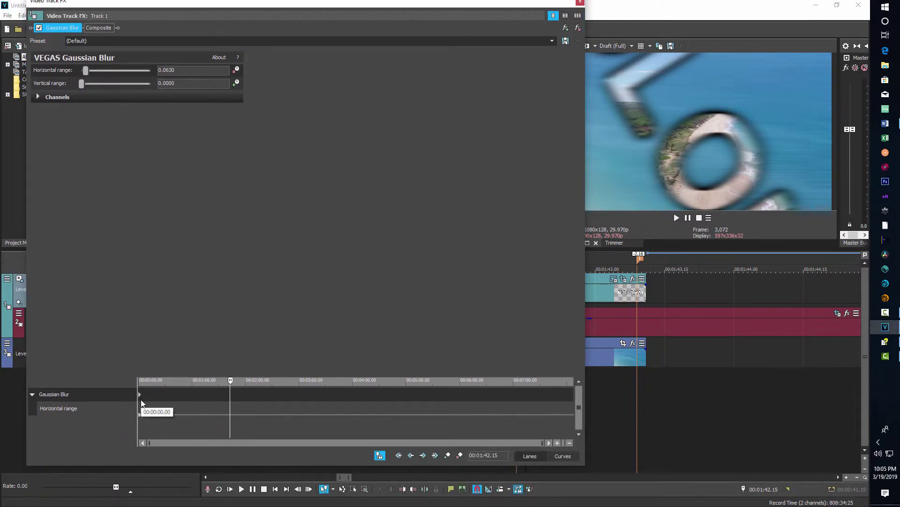
drag(141, 397, 449, 397)
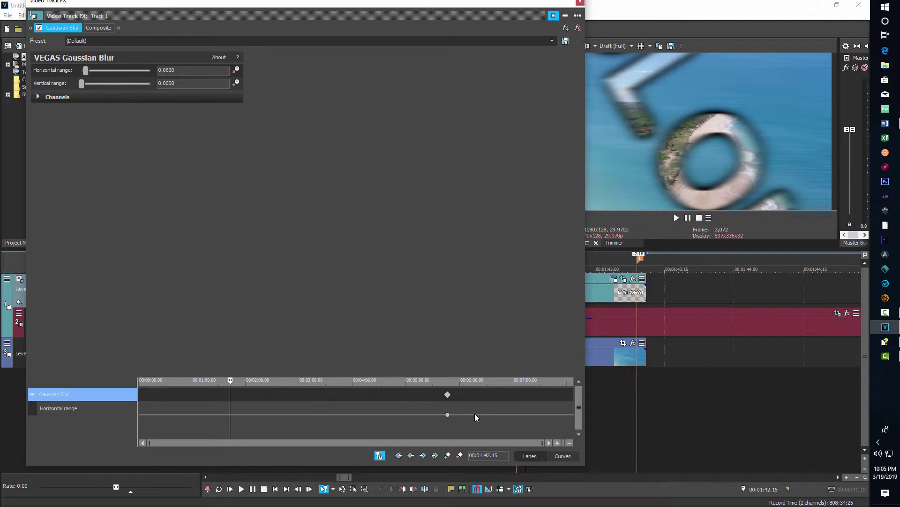
click(448, 396)
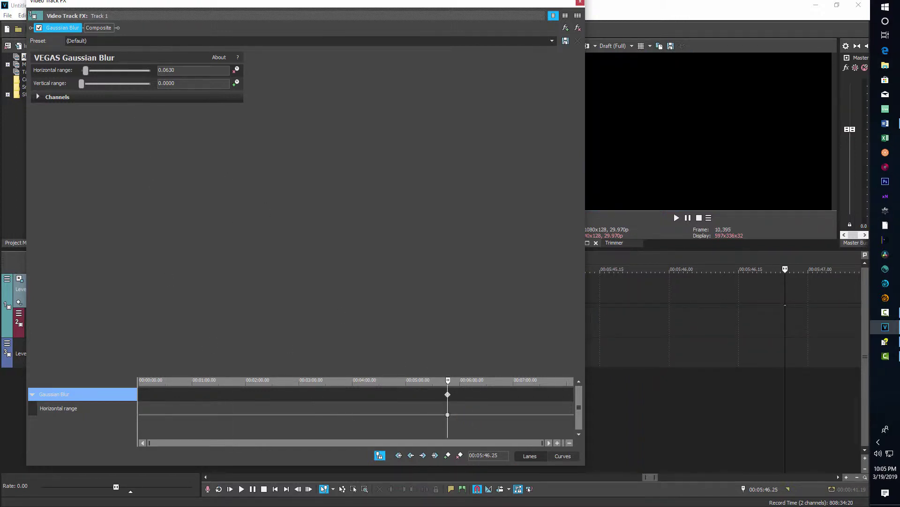
drag(86, 70, 6, 71)
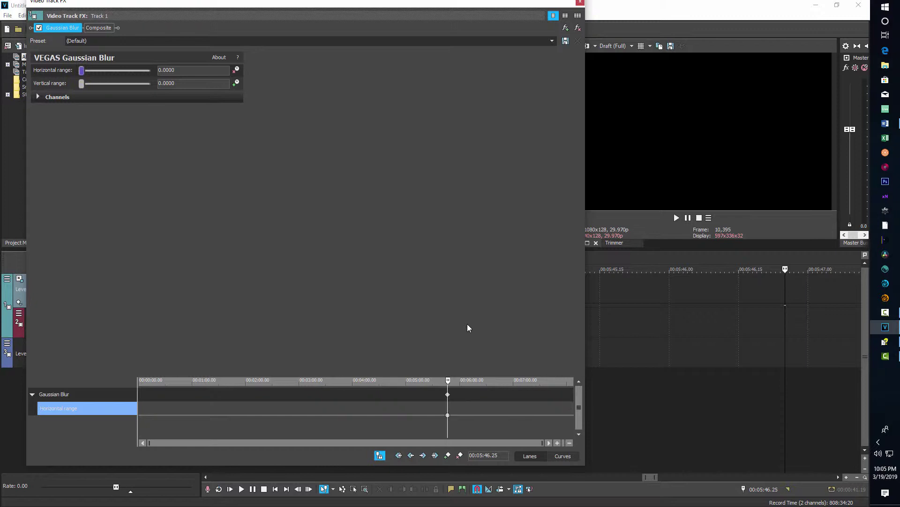
click(446, 455)
Step: Add horizontal range keyframes of 0.2449 at 00:06:22.02 and 0 at 00:06:55.21, and close the track effects window
click(480, 393)
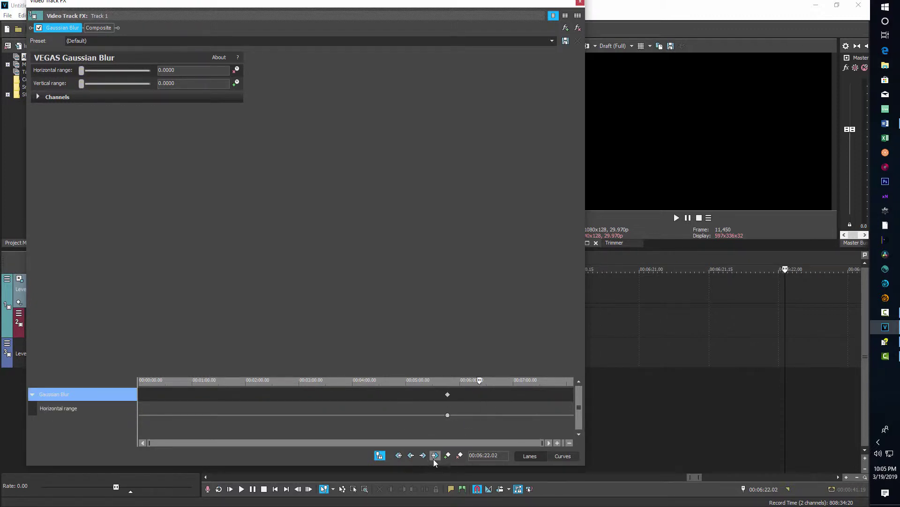
click(448, 455)
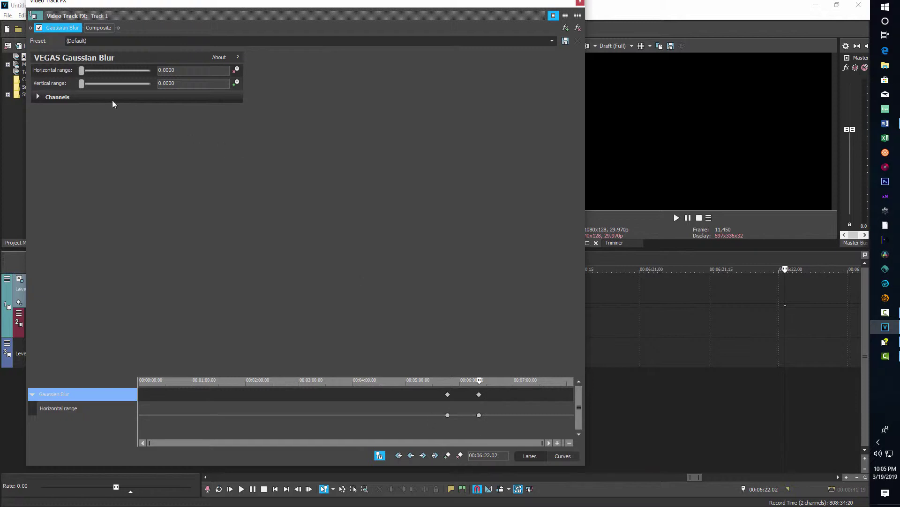
drag(81, 71, 99, 73)
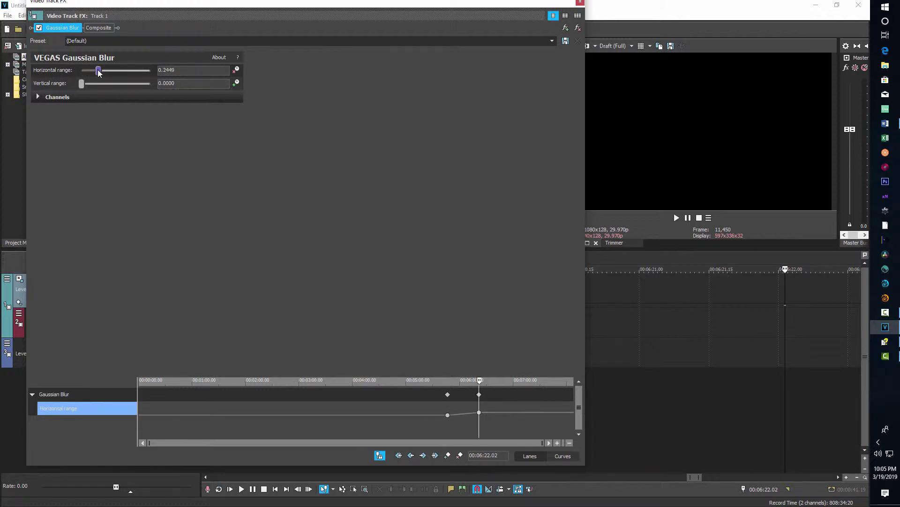
click(509, 396)
drag(99, 75, 18, 78)
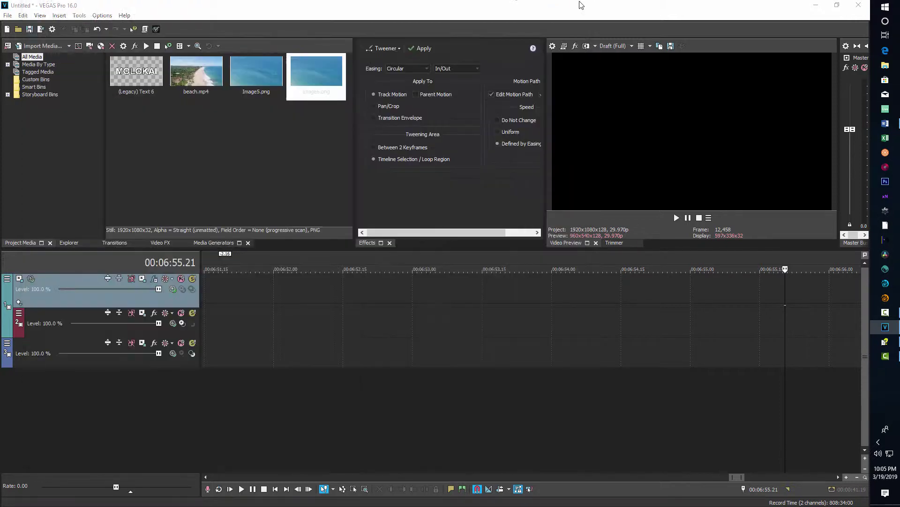
click(580, 2)
Step: Move the three blur keyframes back along track 1 to the title's area, with the first at 00:01:36.28
scroll(657, 324, down, 10)
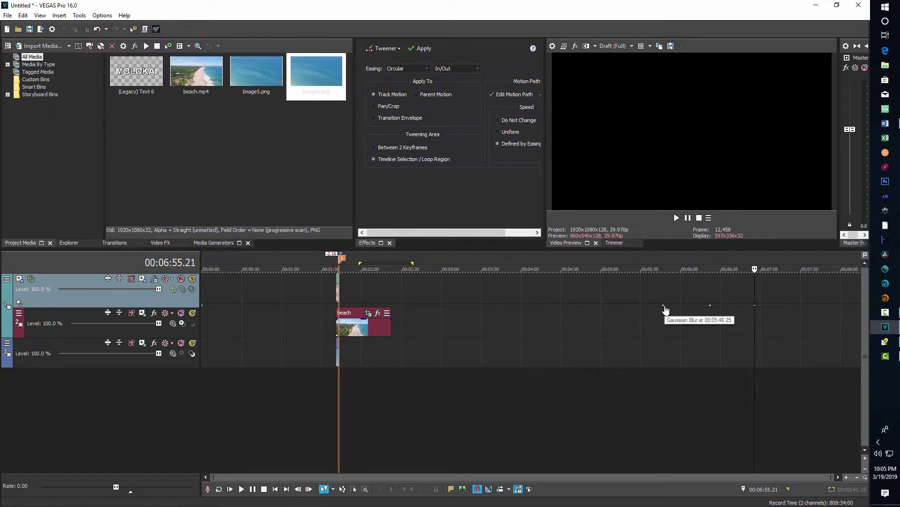
drag(664, 306, 459, 306)
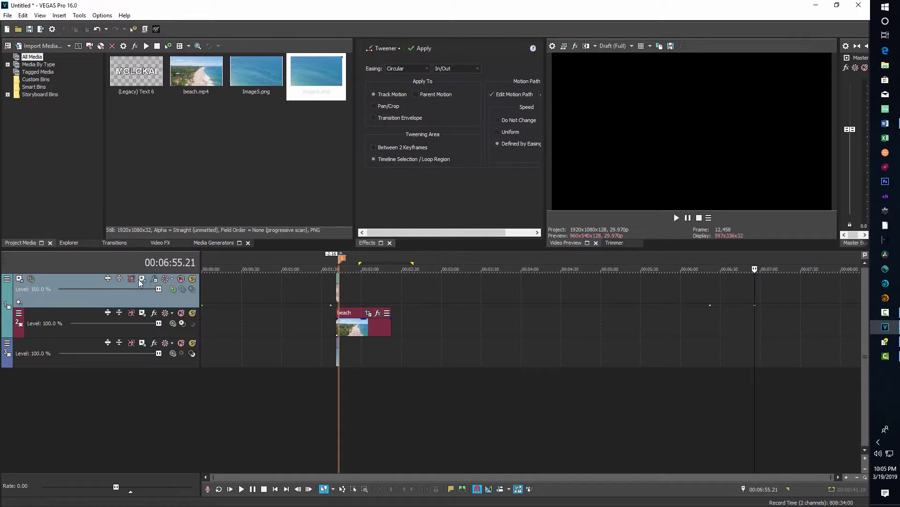
drag(710, 306, 347, 307)
drag(756, 306, 585, 312)
Step: Examine the relocated Gaussian Blur keyframes in track 1's effects window at different zoom levels, then close it
click(155, 279)
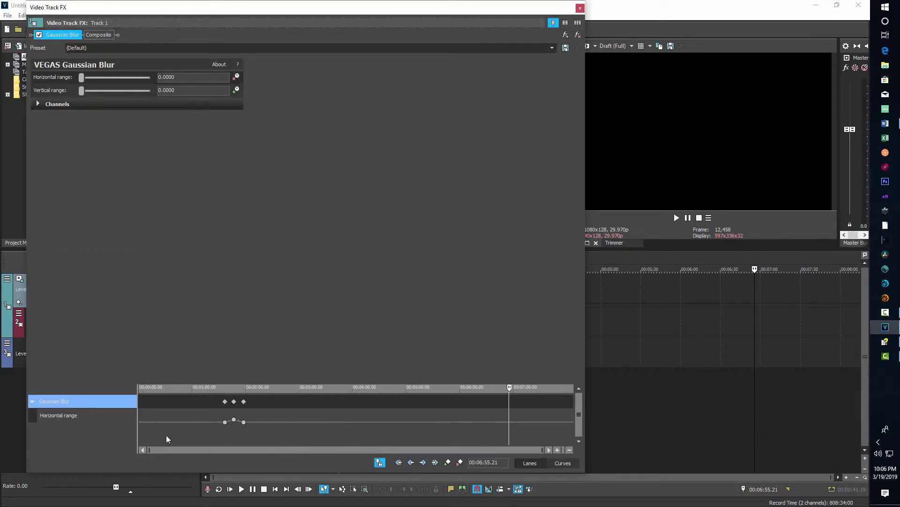
click(224, 422)
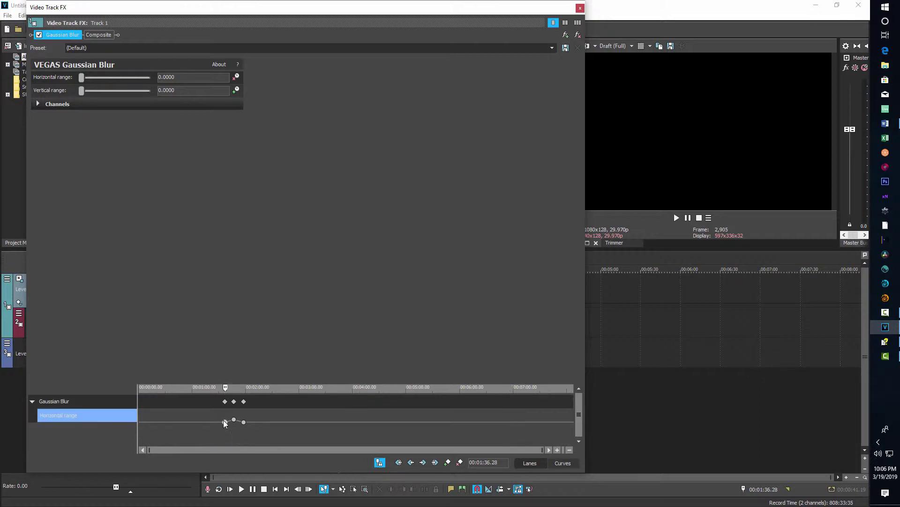
scroll(154, 420, up, 3)
scroll(219, 446, down, 3)
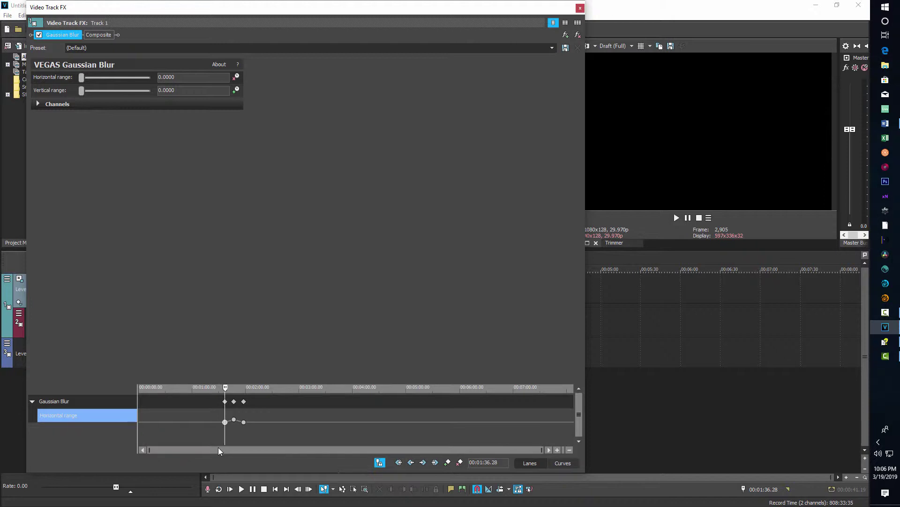
scroll(192, 423, up, 5)
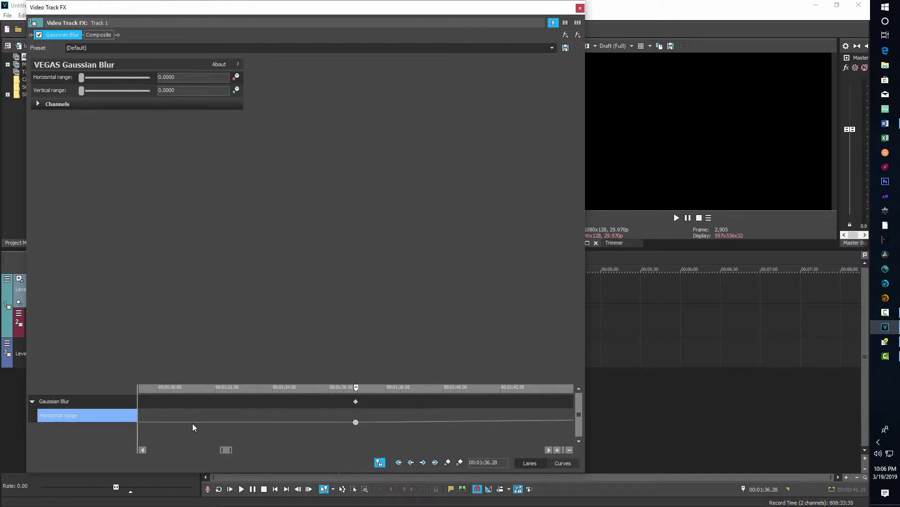
scroll(192, 423, down, 5)
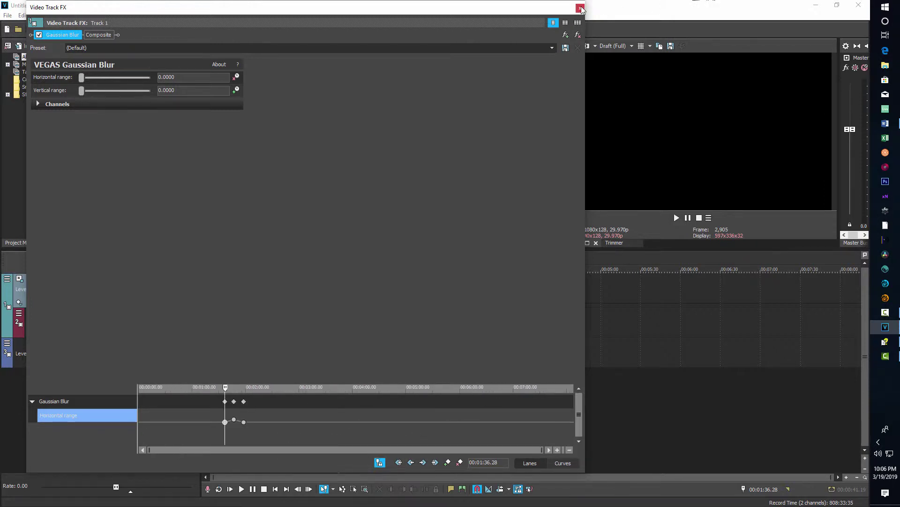
click(585, 7)
Step: Close the track effects window and move track 1's first blur keyframe to the title's start at 00:01:40.27
scroll(317, 378, up, 1)
scroll(244, 338, up, 2)
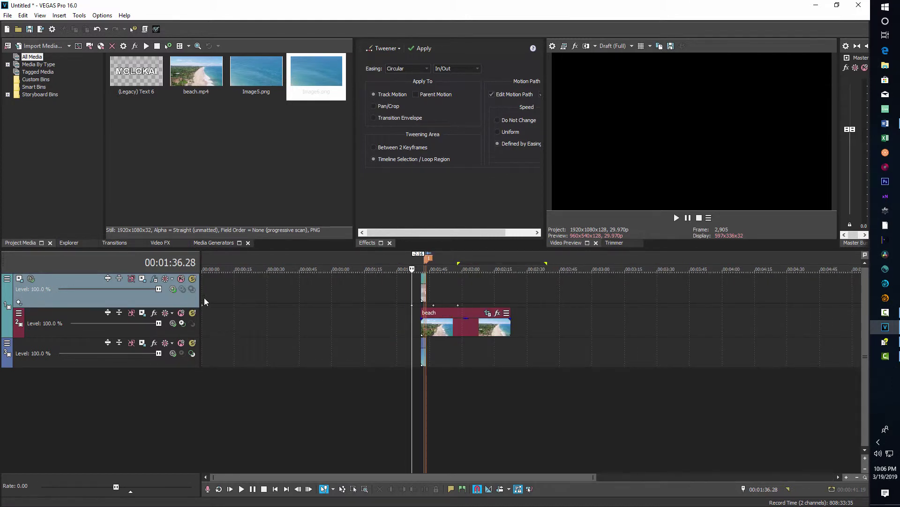
click(204, 307)
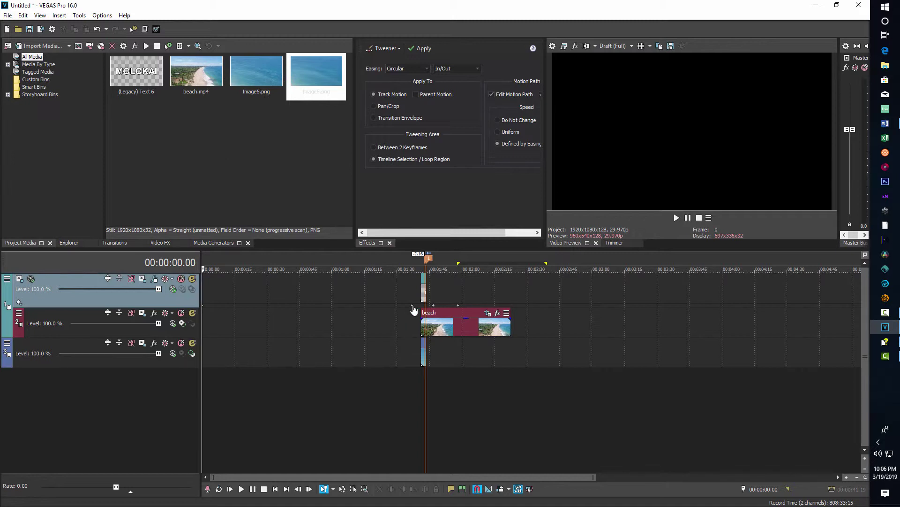
click(424, 400)
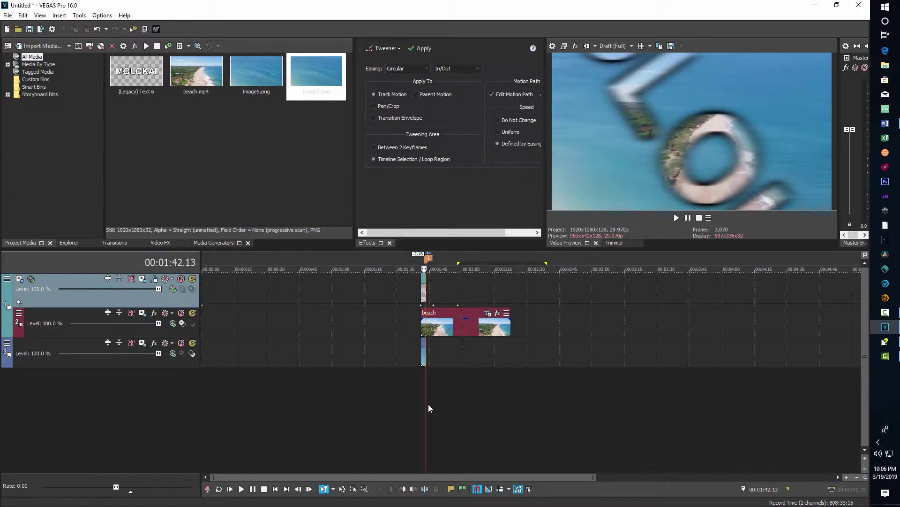
scroll(429, 403, up, 3)
click(516, 382)
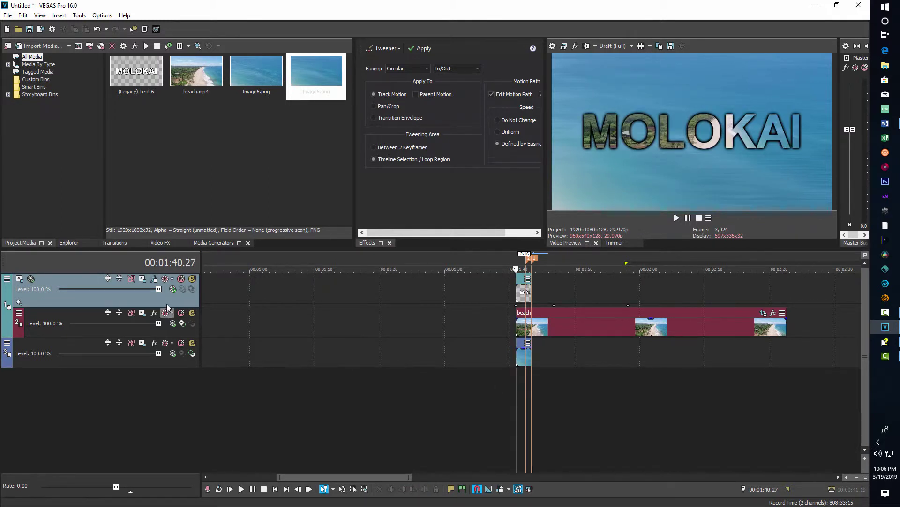
Step: Inspect the three Gaussian Blur keyframes in track 1's effects window, then close the window
scroll(224, 339, down, 4)
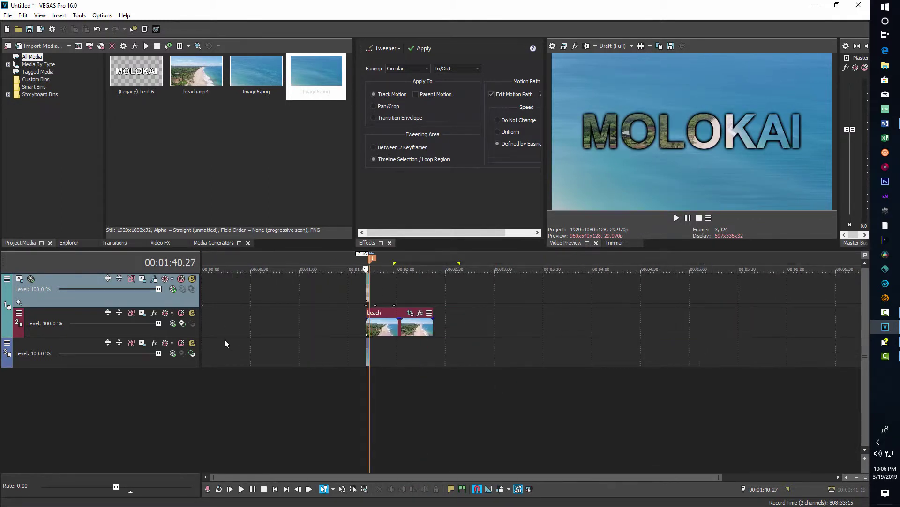
click(155, 279)
scroll(370, 427, up, 3)
scroll(389, 449, down, 3)
scroll(328, 432, up, 2)
scroll(328, 432, down, 2)
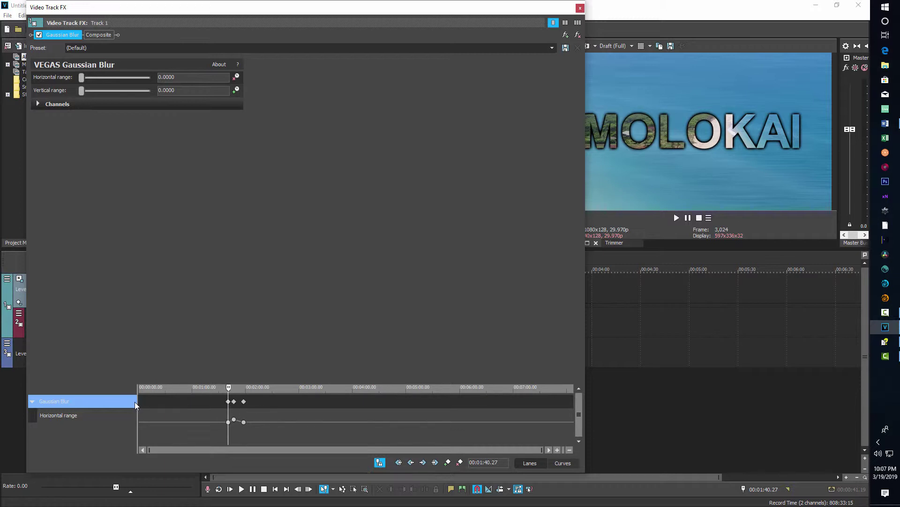
click(234, 402)
click(244, 401)
click(581, 9)
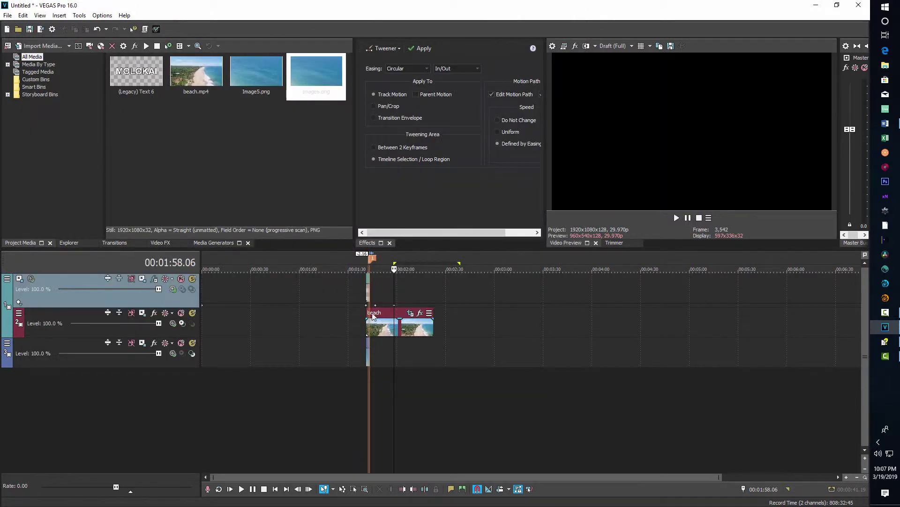
Step: Move the first blur keyframe to the marker at 00:01:42.13, the last to the marker at 00:01:43.09, and the middle one between them
scroll(205, 311, up, 4)
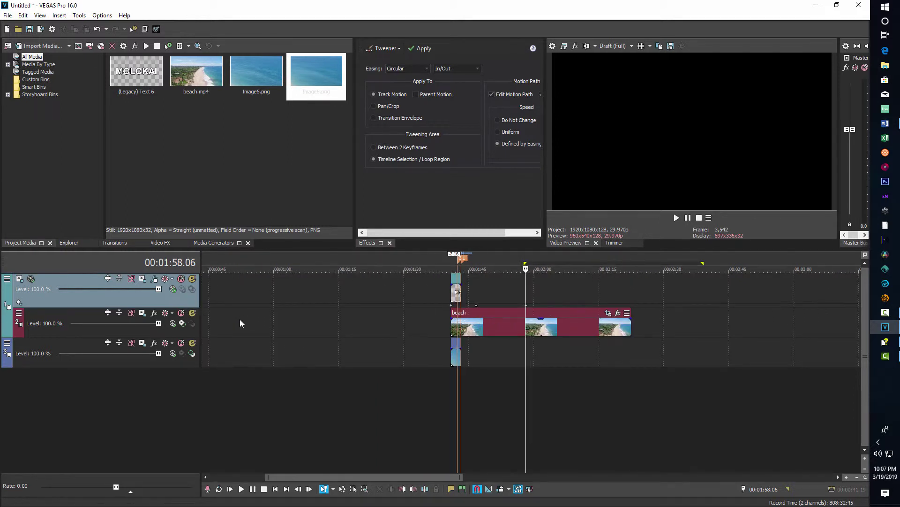
scroll(240, 323, up, 2)
scroll(240, 323, down, 3)
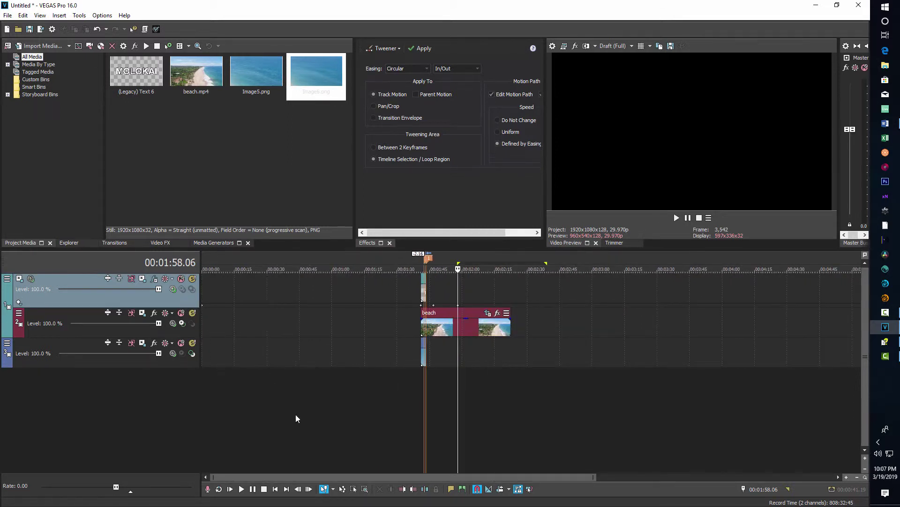
scroll(309, 432, up, 2)
drag(322, 476, 454, 390)
click(428, 392)
scroll(436, 403, up, 3)
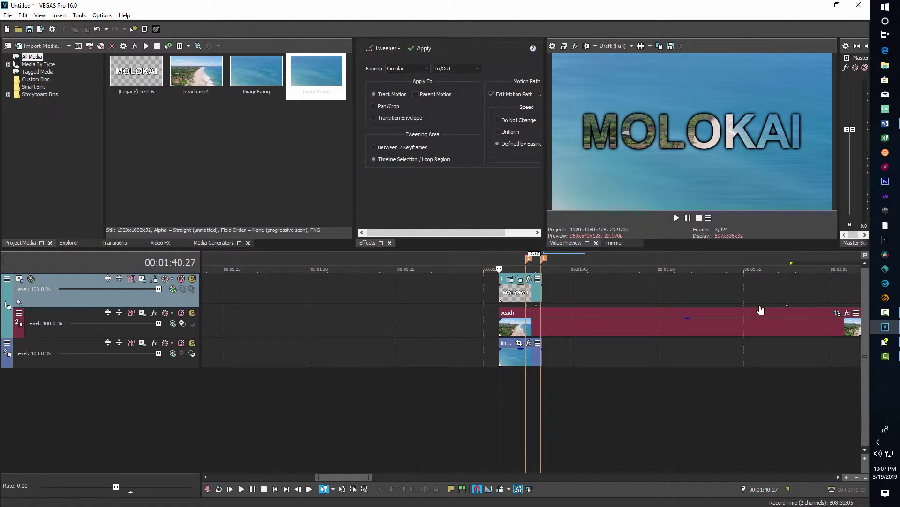
click(514, 407)
scroll(518, 414, up, 6)
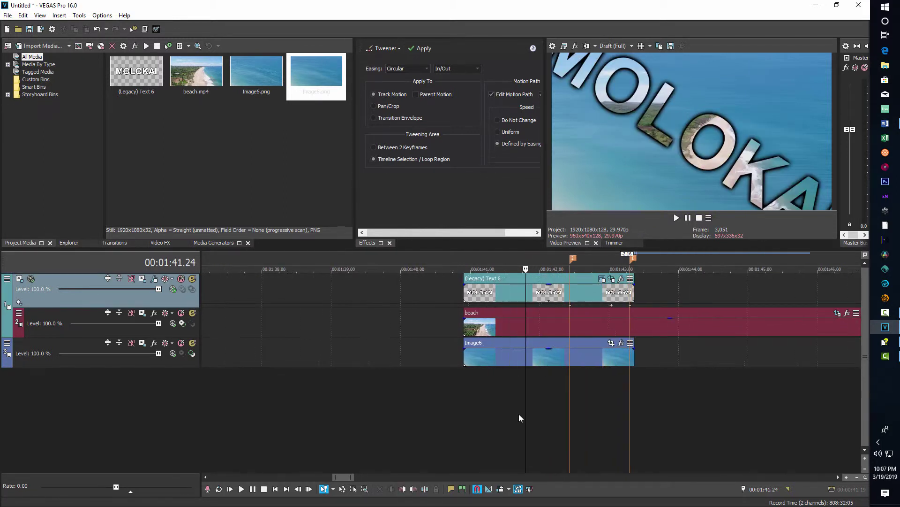
Step: Play the title's zoom from about 00:01:41.21 to check the timing of the blur
click(519, 414)
key(space)
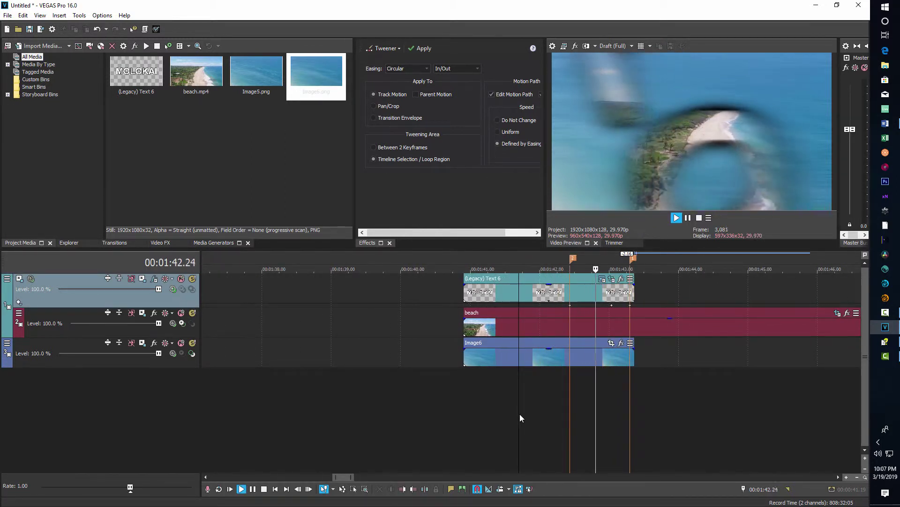
key(space)
key(space)
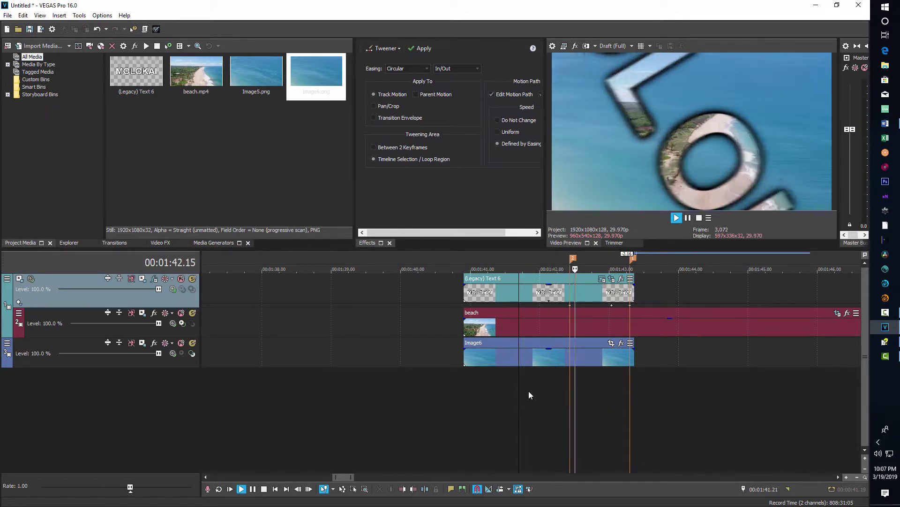
key(space)
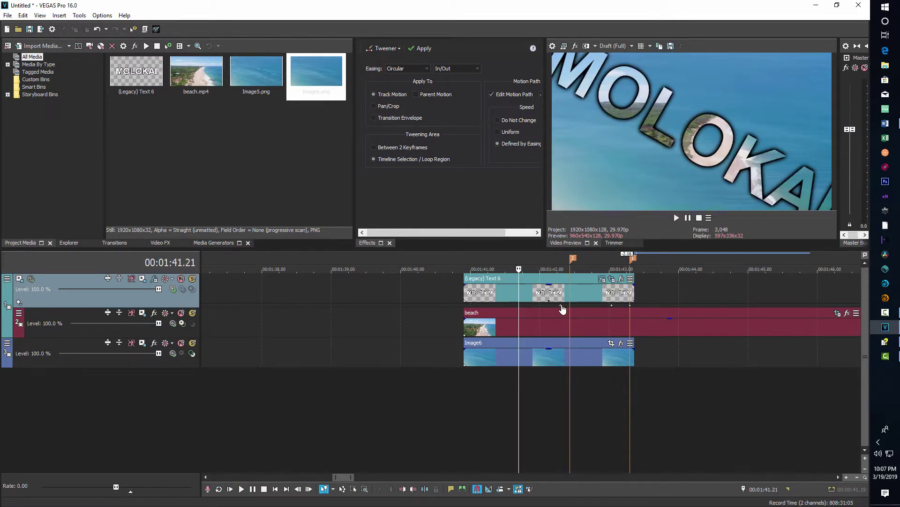
Step: Move the first blur keyframe to about 00:01:42.09, just ahead of the first marker, and replay the zoom
key(space)
key(space)
key(space)
key(space)
key(space)
key(space)
key(space)
key(Return)
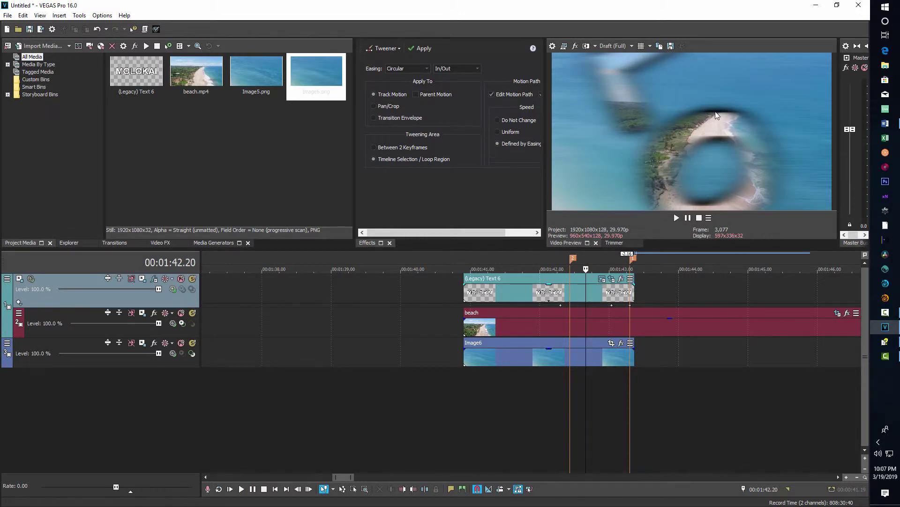
Step: Move the middle blur keyframe to about 00:01:43.03 and the last one to the title's end, replaying the zoom
key(space)
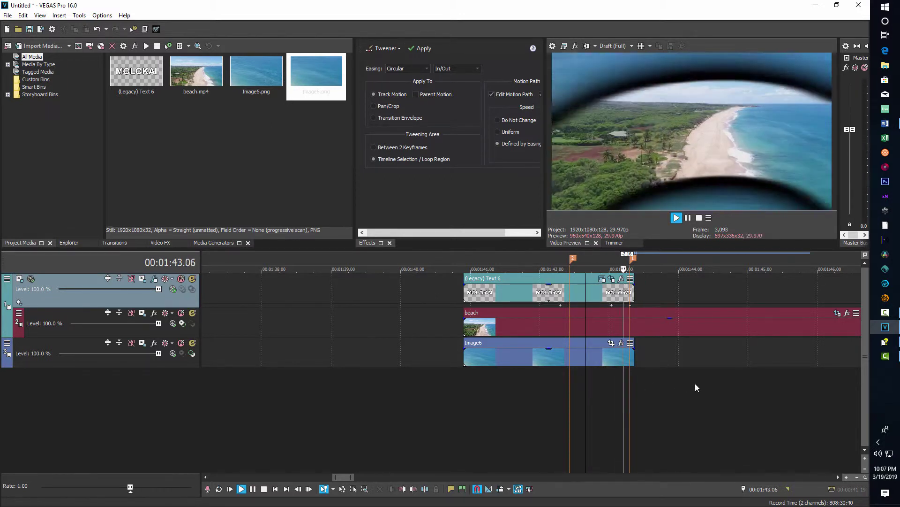
key(space)
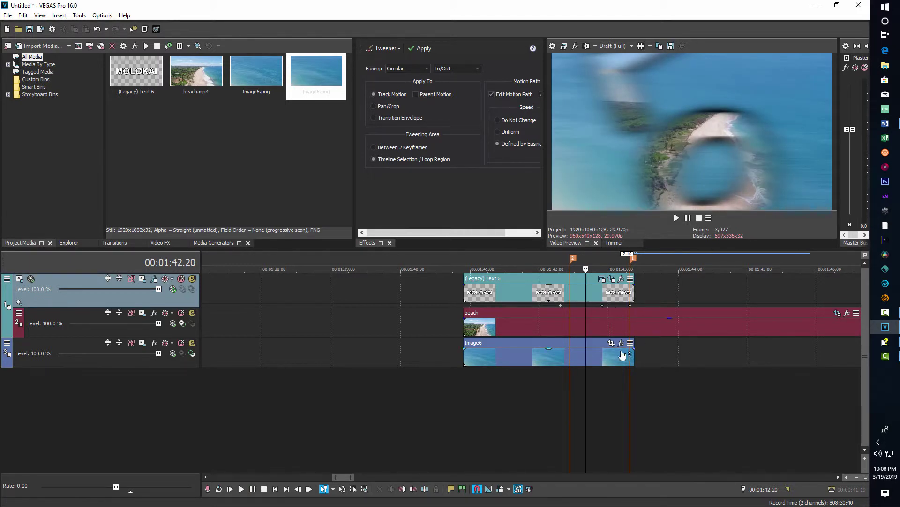
key(space)
key(space)
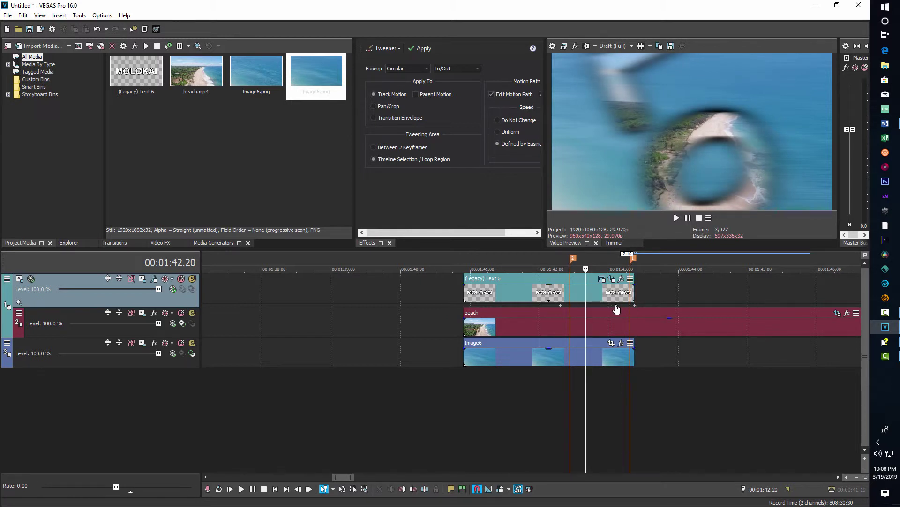
key(space)
Step: Move the last blur keyframe to about 00:01:43.14, just past the title's end, and replay the zoom from several points
click(551, 392)
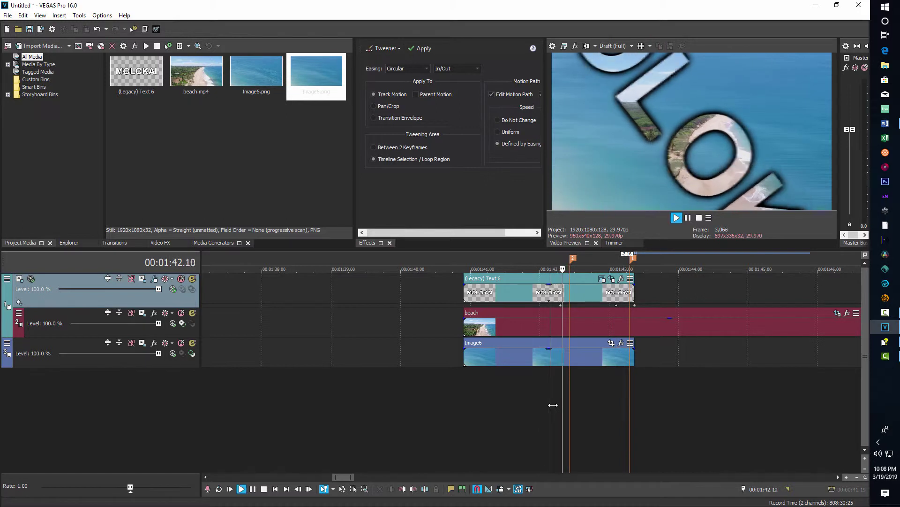
key(space)
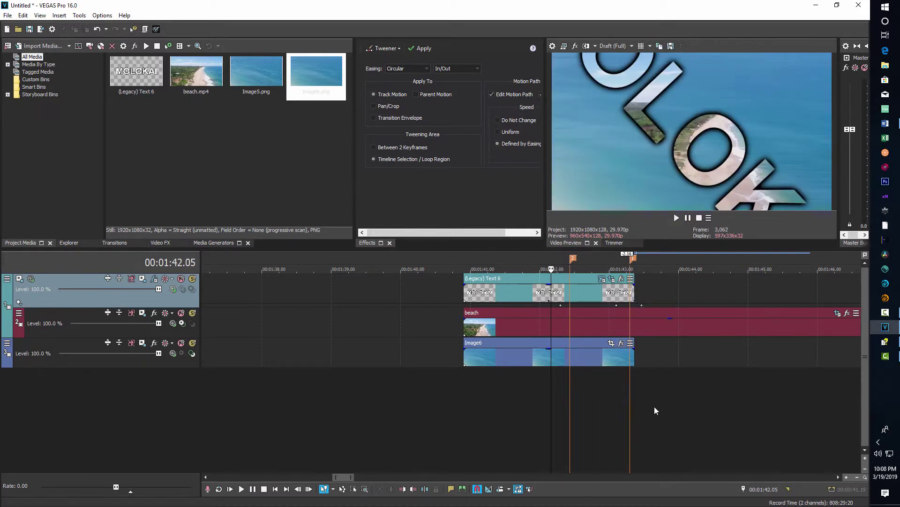
key(space)
key(space)
scroll(654, 410, right, 1)
scroll(654, 412, left, 1)
scroll(653, 413, right, 1)
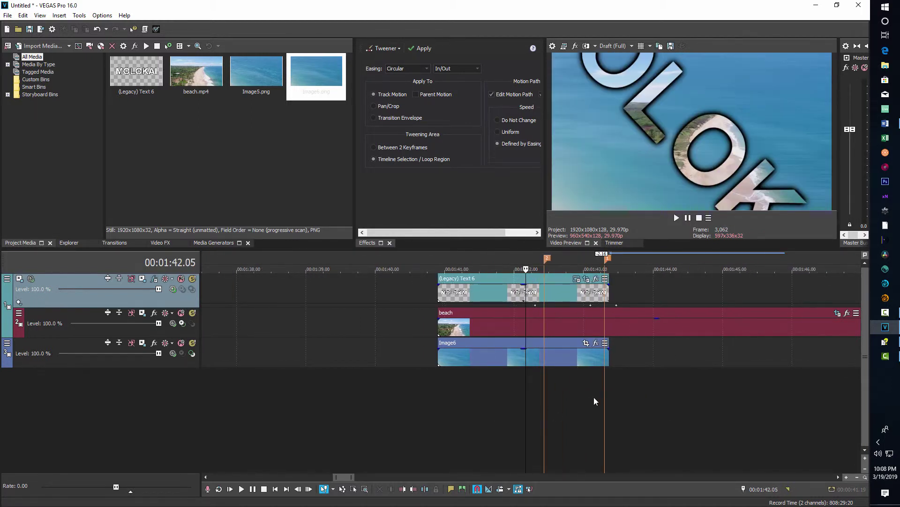
click(579, 401)
key(space)
key(space)
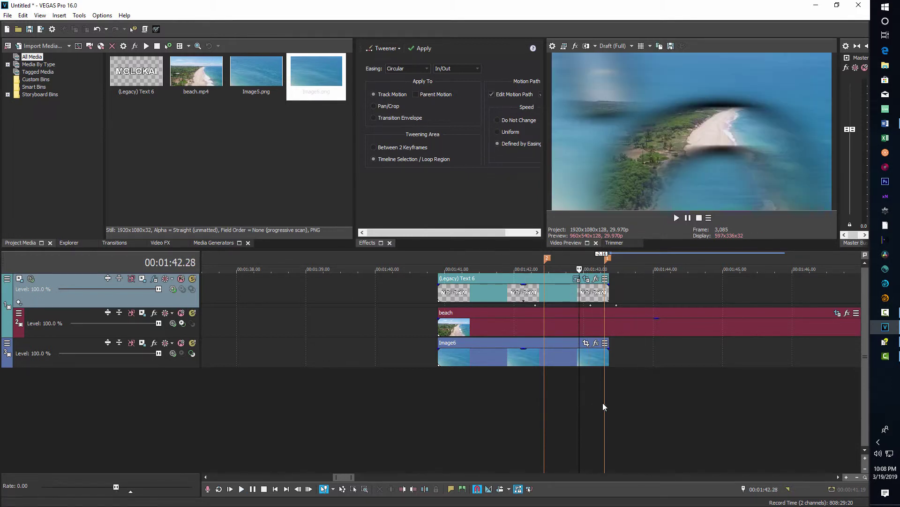
Step: Examine the frames around the second marker and the title's end, along with the end of the beach clip
scroll(605, 403, down, 4)
scroll(607, 404, up, 5)
scroll(608, 402, up, 1)
click(618, 320)
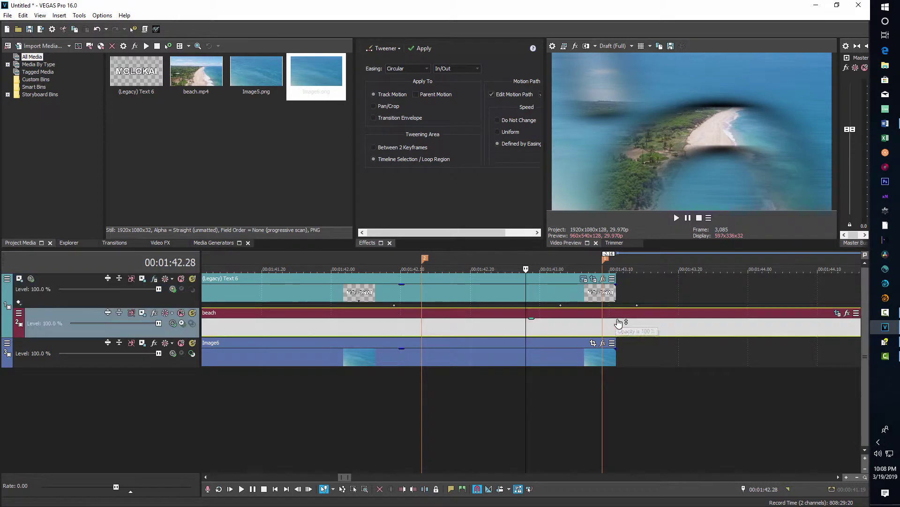
click(622, 284)
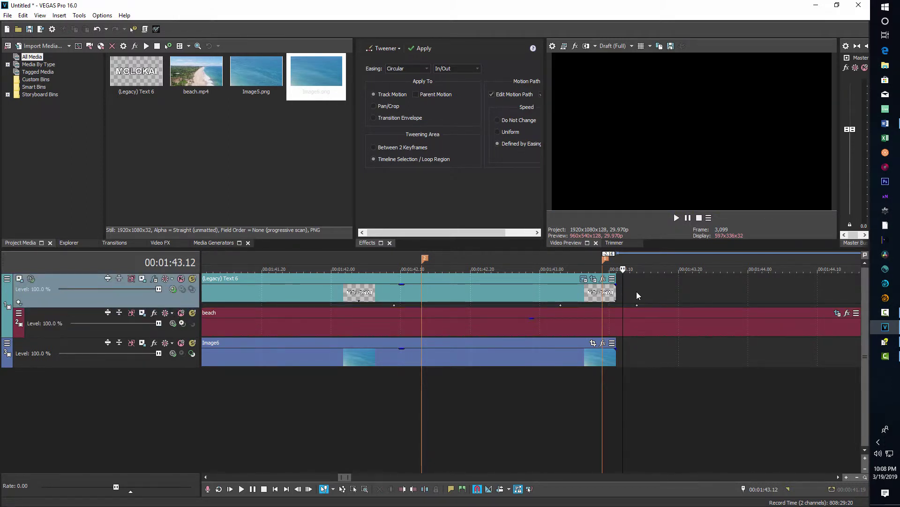
key(1)
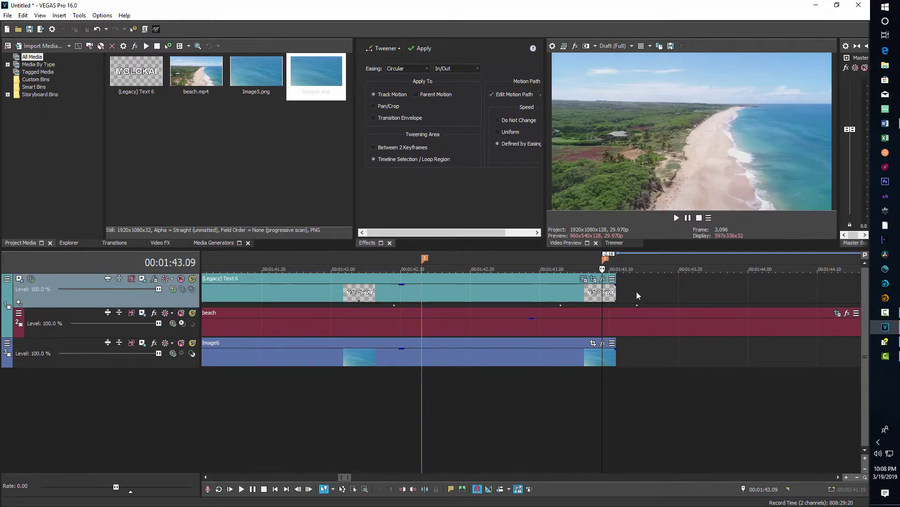
scroll(609, 348, up, 4)
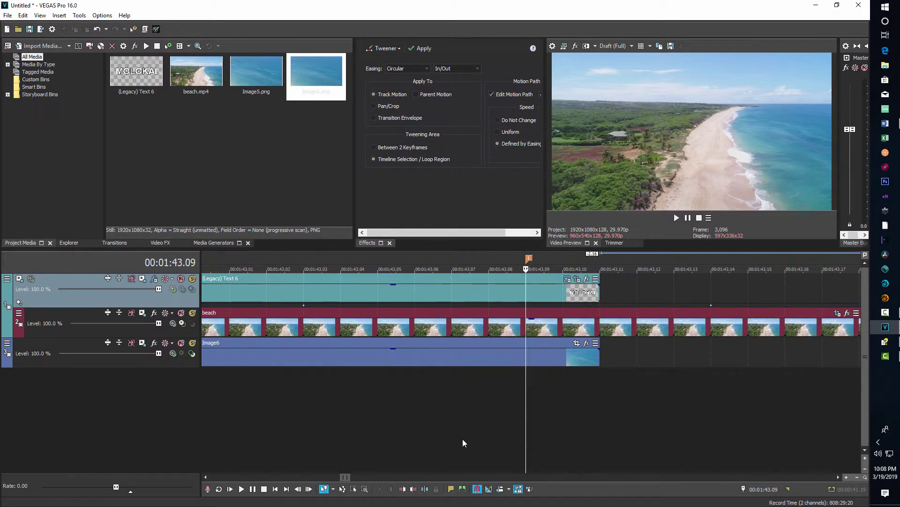
key(End)
scroll(538, 452, down, 2)
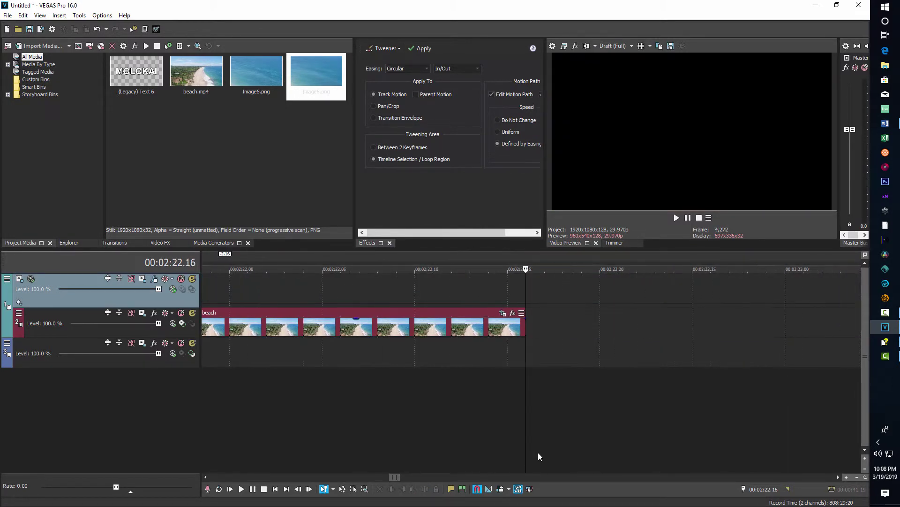
scroll(325, 353, down, 5)
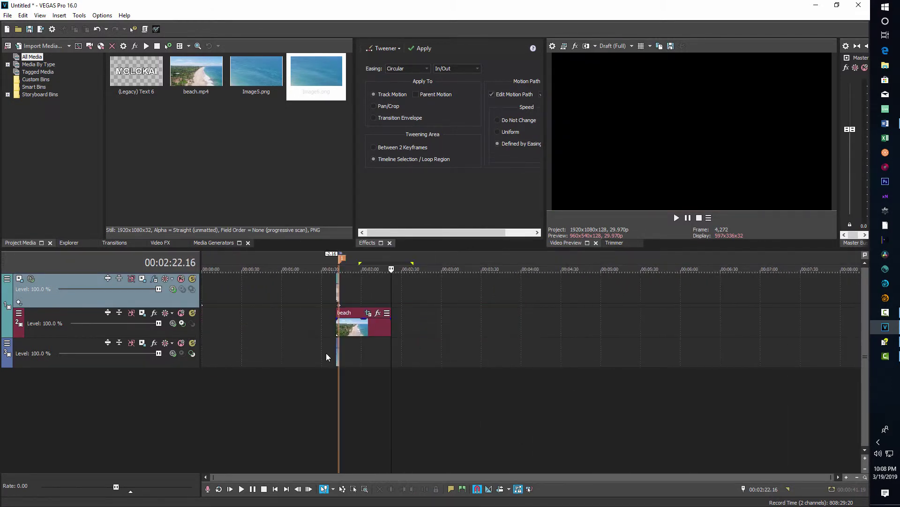
click(397, 397)
scroll(396, 397, up, 4)
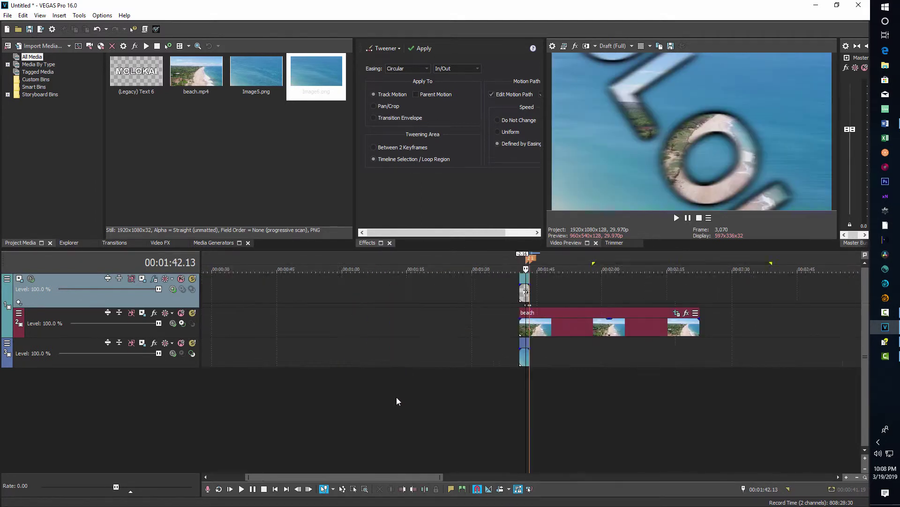
scroll(570, 404, up, 2)
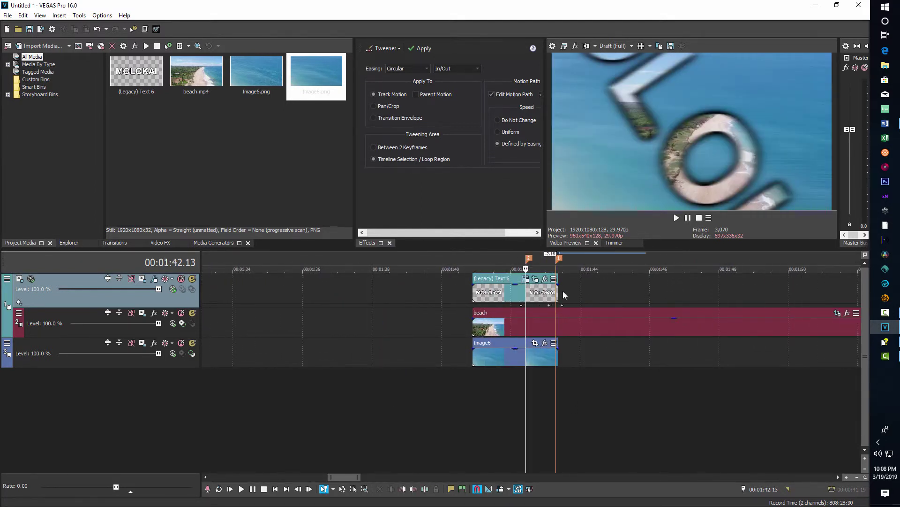
click(563, 291)
key(Left)
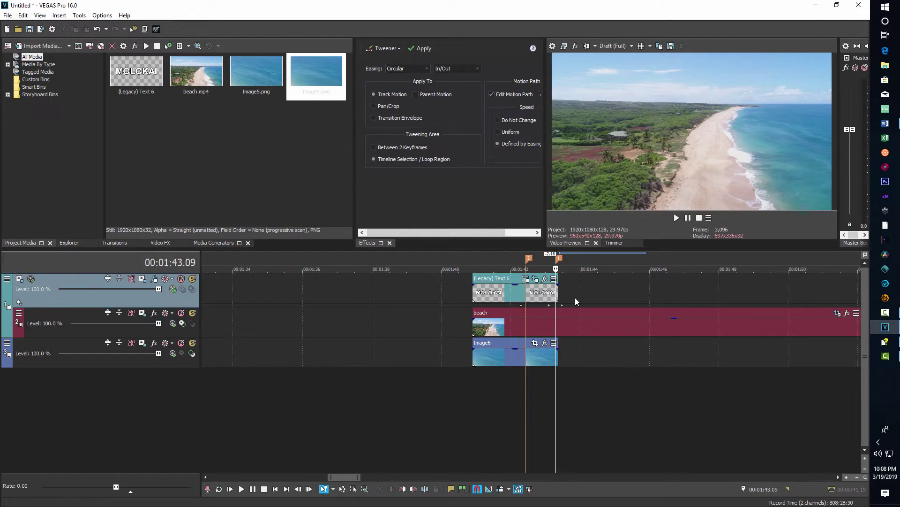
key(ctrl+End)
scroll(575, 298, down, 3)
scroll(427, 353, down, 3)
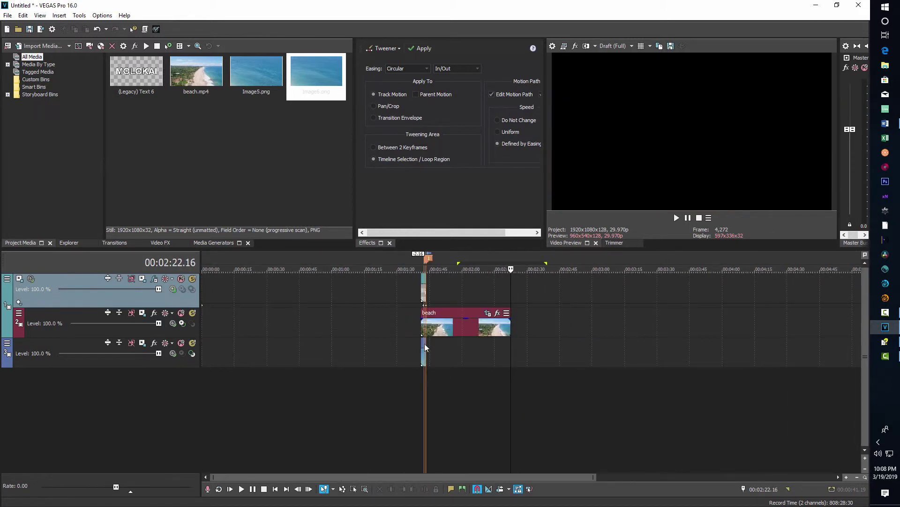
Step: Split the beach clip at the title's end, 00:01:43.11, and move the remaining part down to track 3, directly after the Image6 still
click(427, 352)
scroll(500, 359, up, 6)
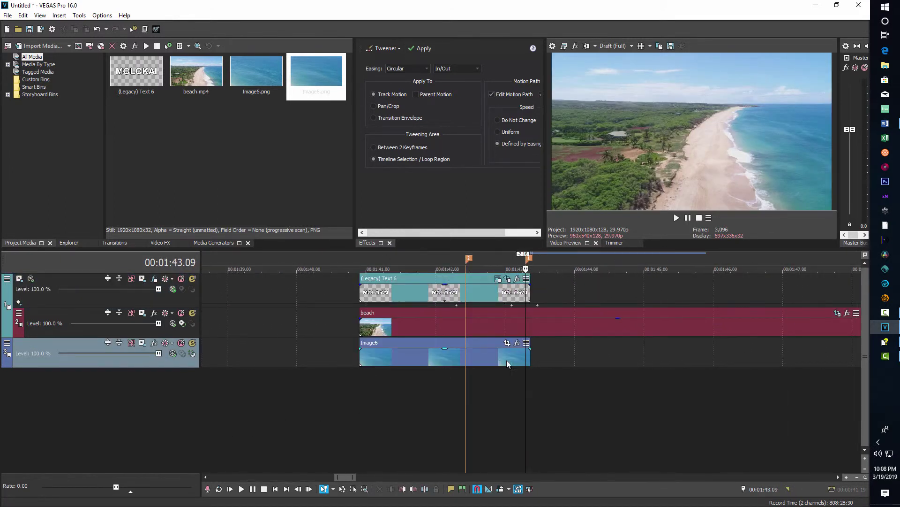
click(533, 364)
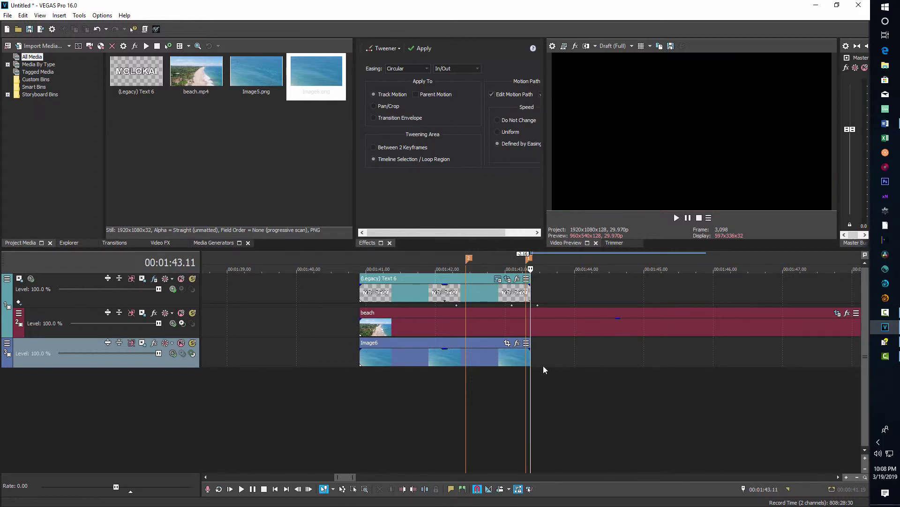
scroll(543, 365, up, 3)
scroll(541, 364, up, 2)
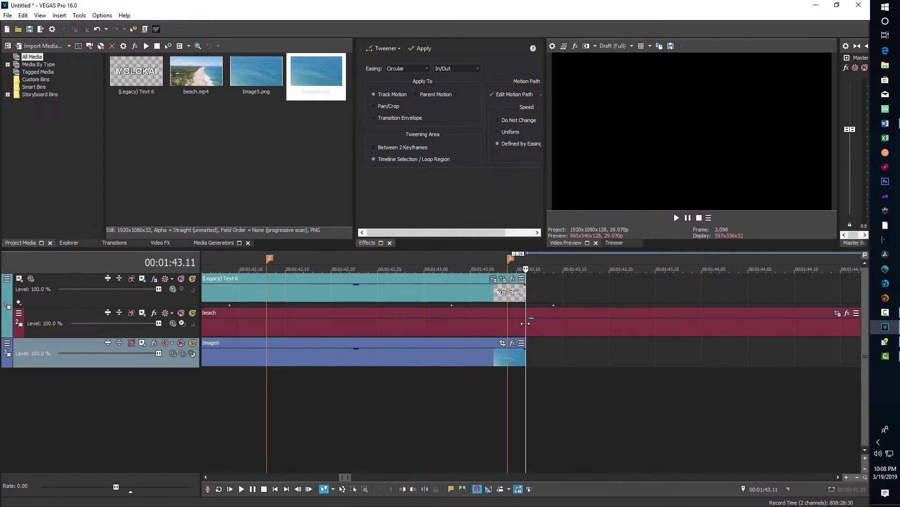
key(s)
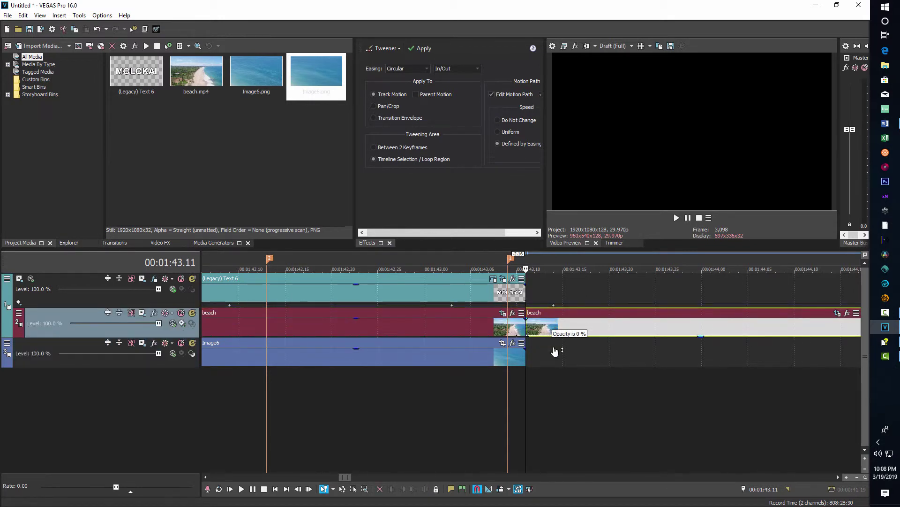
drag(580, 327, 577, 351)
Step: Check the frames just before the split and replay the zoom from 00:01:43.02 into the moved beach clip
click(505, 404)
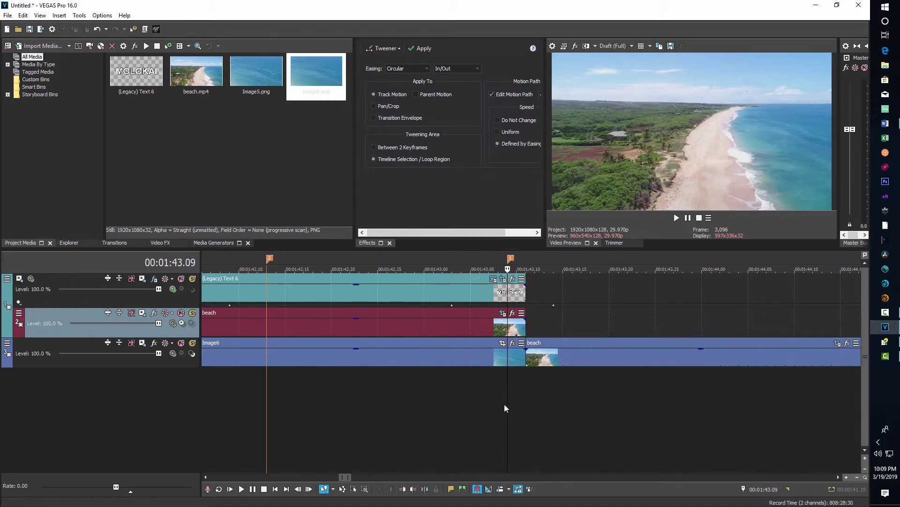
click(445, 401)
scroll(435, 404, down, 1)
scroll(435, 405, down, 2)
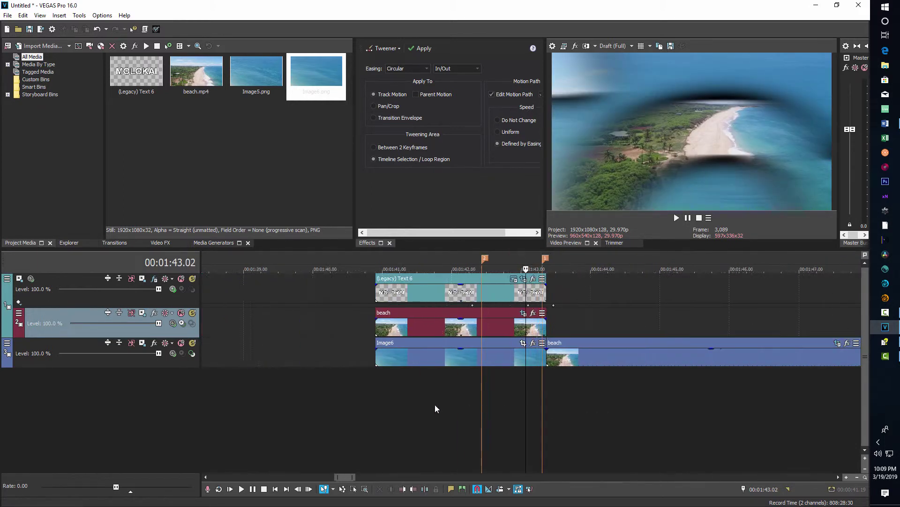
key(space)
key(space)
key(space)
key(space)
Step: Select the time range from the title's start at 00:01:40.27 to about 00:01:48.08, and review the project's video properties
scroll(438, 404, down, 1)
scroll(438, 404, down, 1)
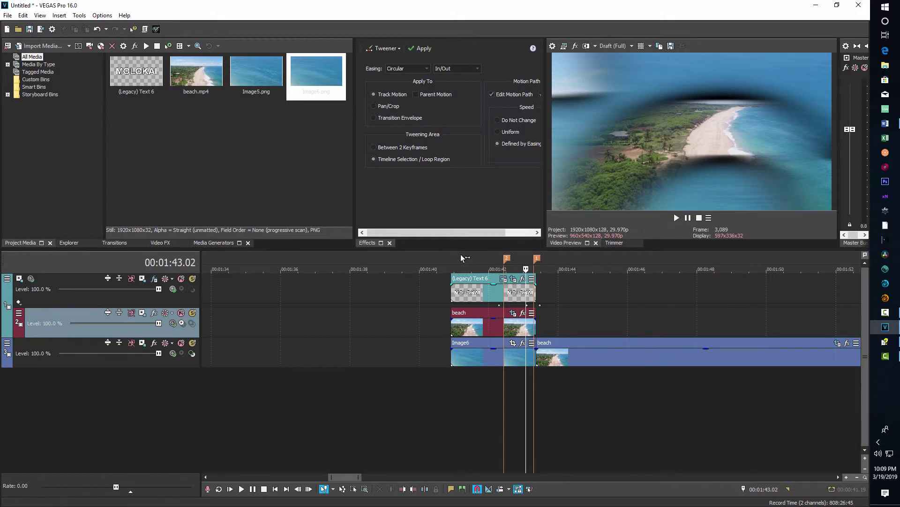
drag(452, 258, 707, 259)
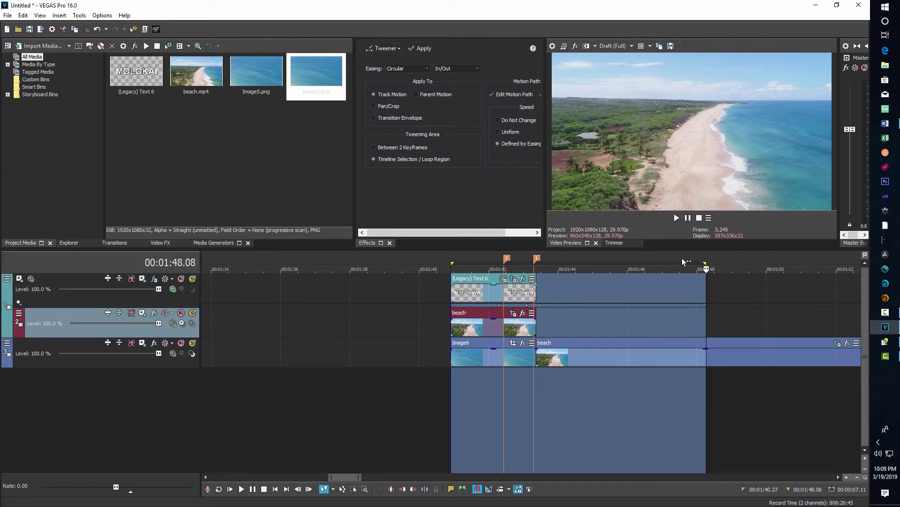
click(53, 30)
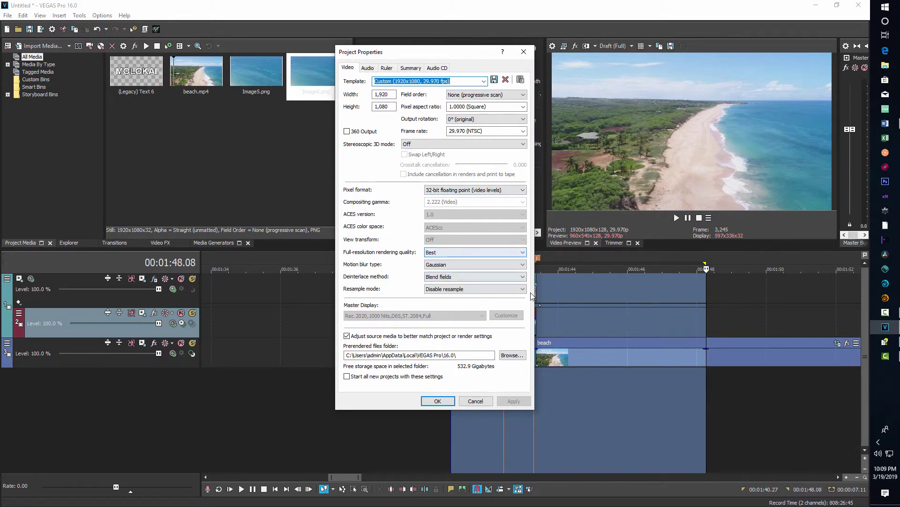
click(437, 400)
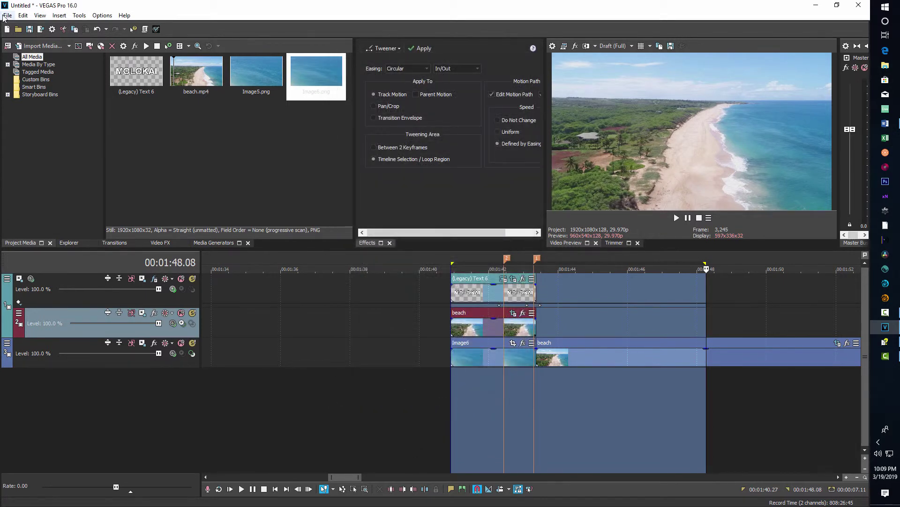
Step: Start a Render As export and choose the MAGIX AVC/AAC MP4 template Internet HD 1080p 29.97 fps (NVIDIA NVENC)
click(7, 15)
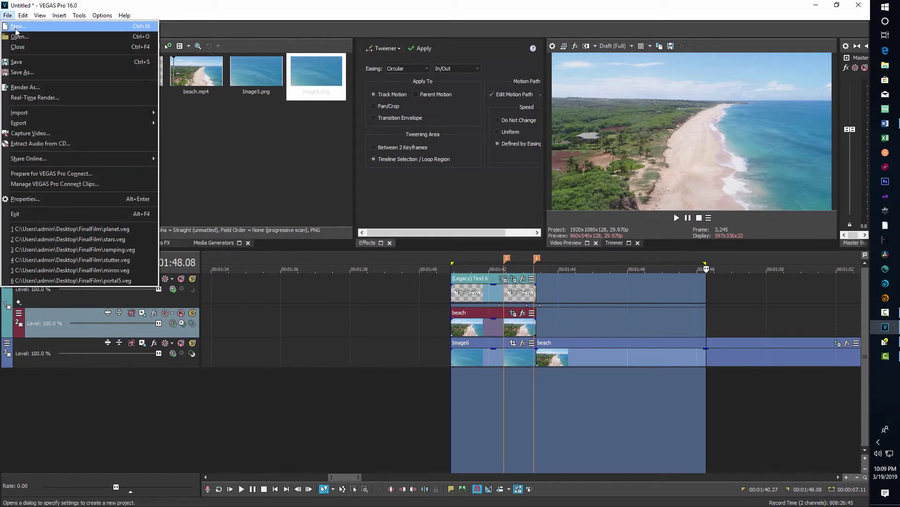
click(31, 88)
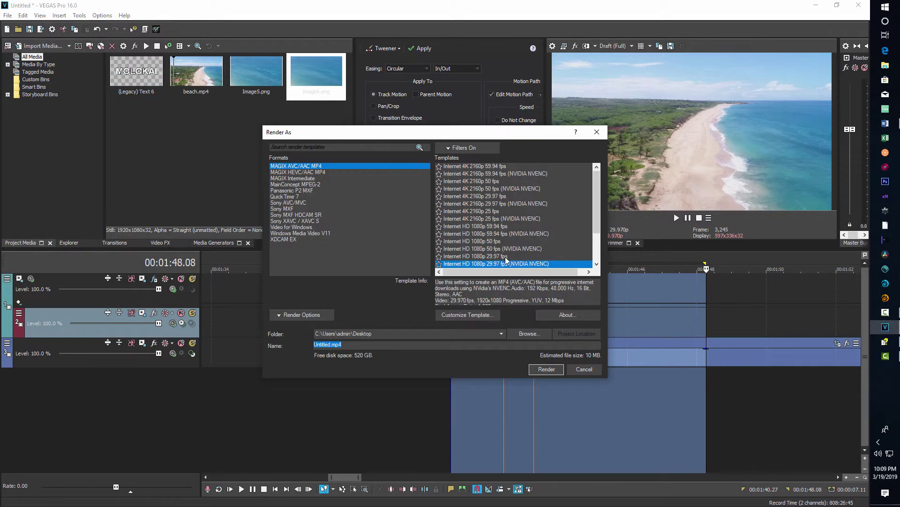
drag(600, 187, 592, 211)
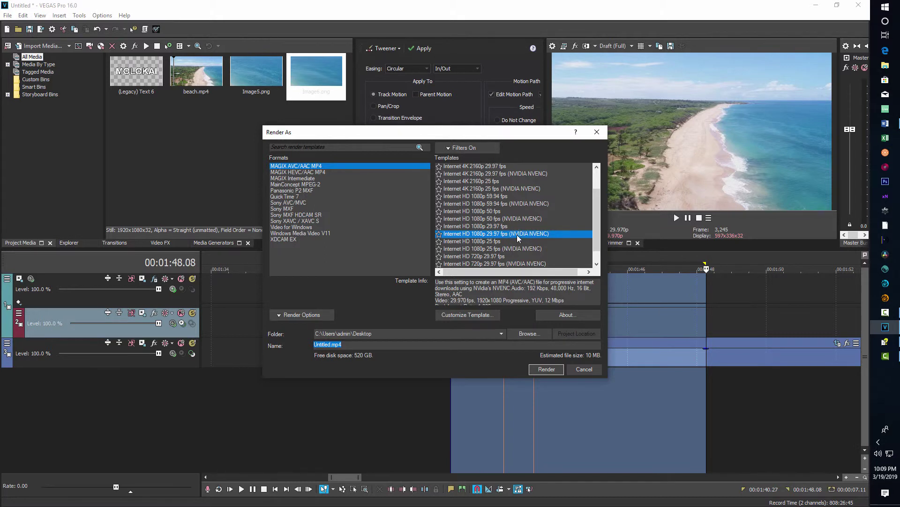
click(504, 226)
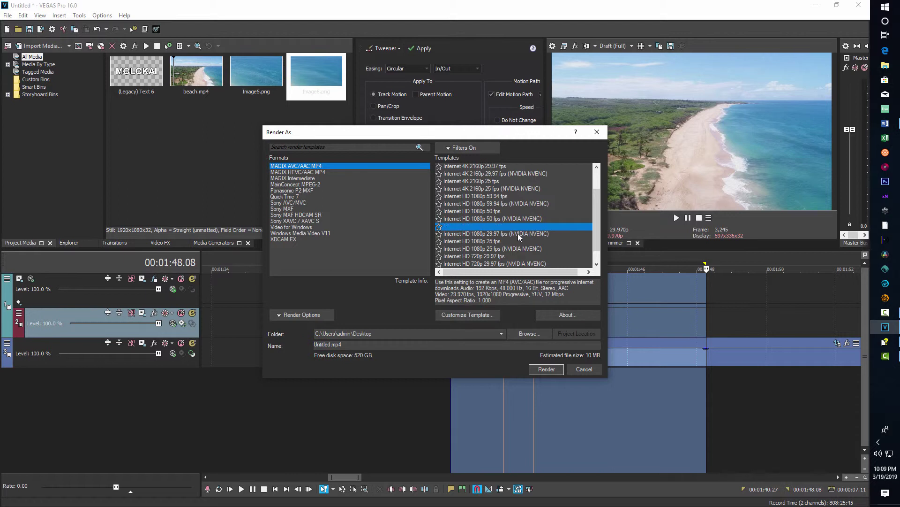
click(518, 233)
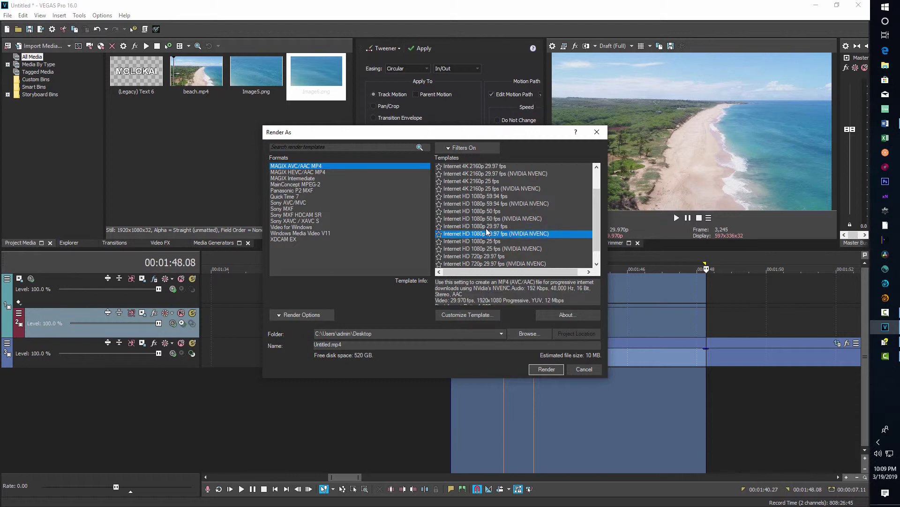